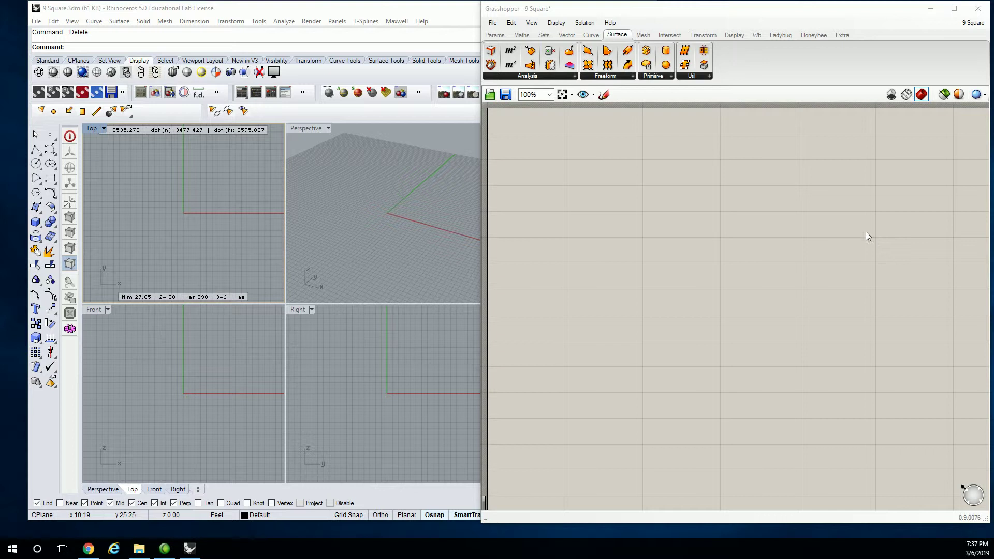
Step: Place a Sphere component from Surface > Primitive onto the Grasshopper canvas
{"action": "left_click", "coordinate": [625, 77]}
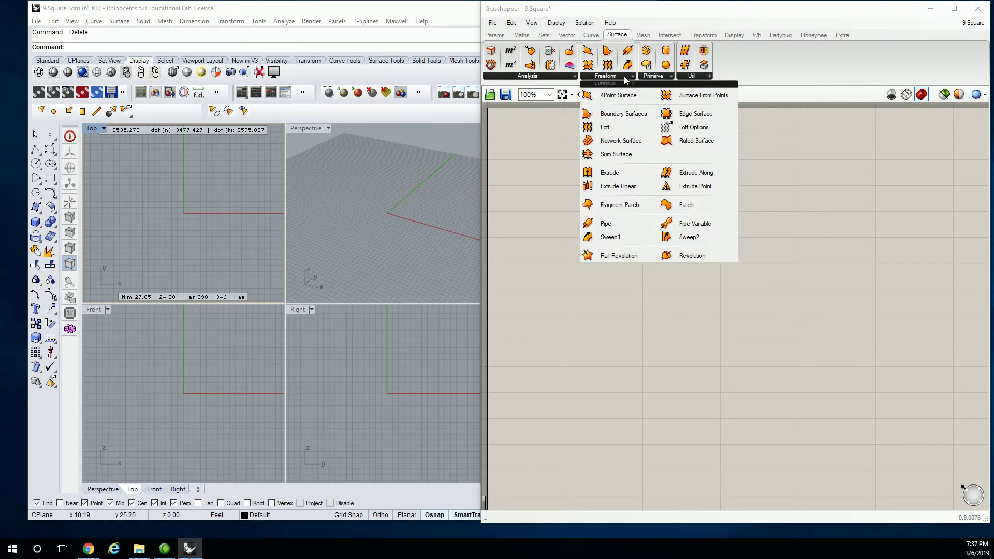
{"action": "left_click", "coordinate": [652, 77]}
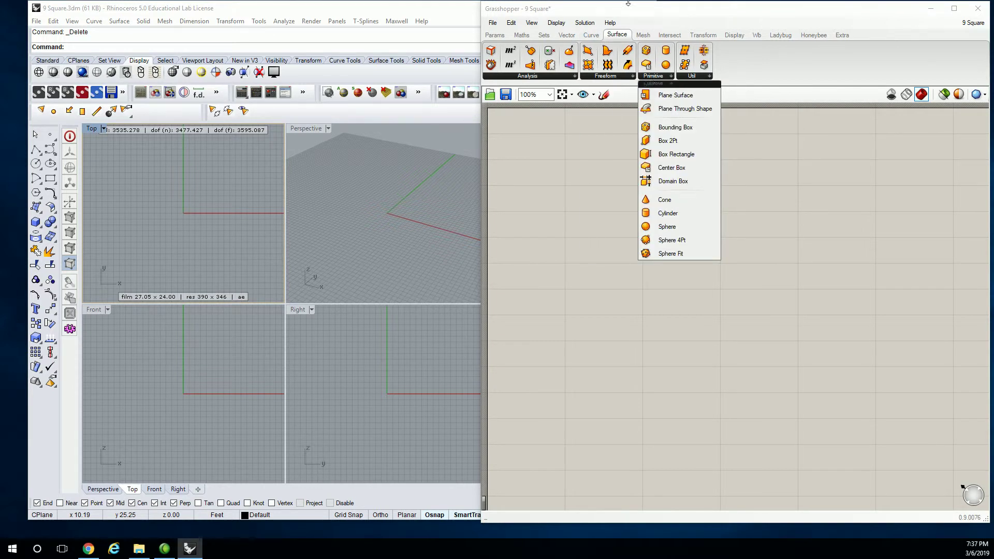
{"action": "left_click", "coordinate": [681, 227]}
{"action": "left_click", "coordinate": [675, 252]}
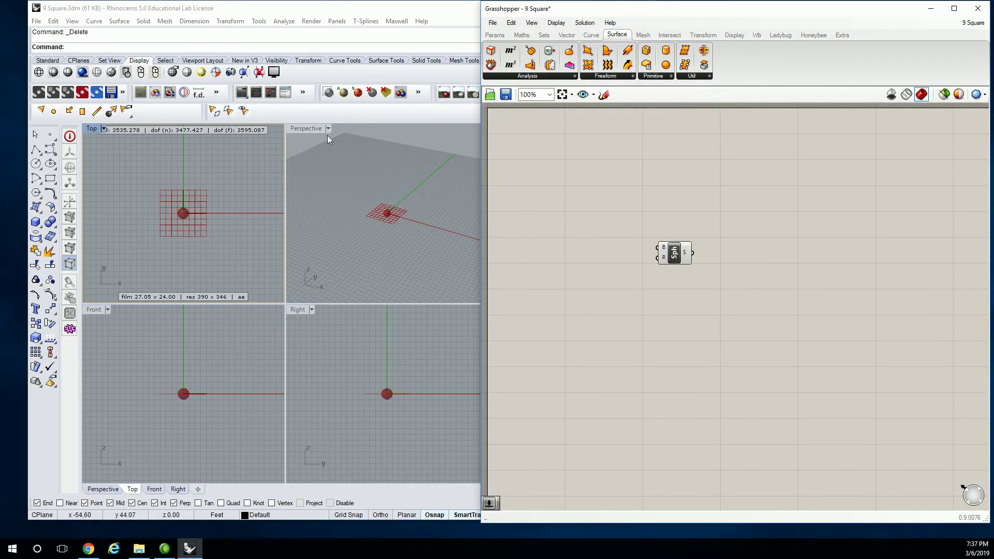
Step: Maximize the Perspective view, reposition the Sphere component and inspect its B and R inputs
{"action": "double_click", "coordinate": [311, 128]}
{"action": "scroll", "coordinate": [253, 274], "scroll_direction": "up", "scroll_amount": 3}
{"action": "scroll", "coordinate": [248, 271], "scroll_direction": "up", "scroll_amount": 2}
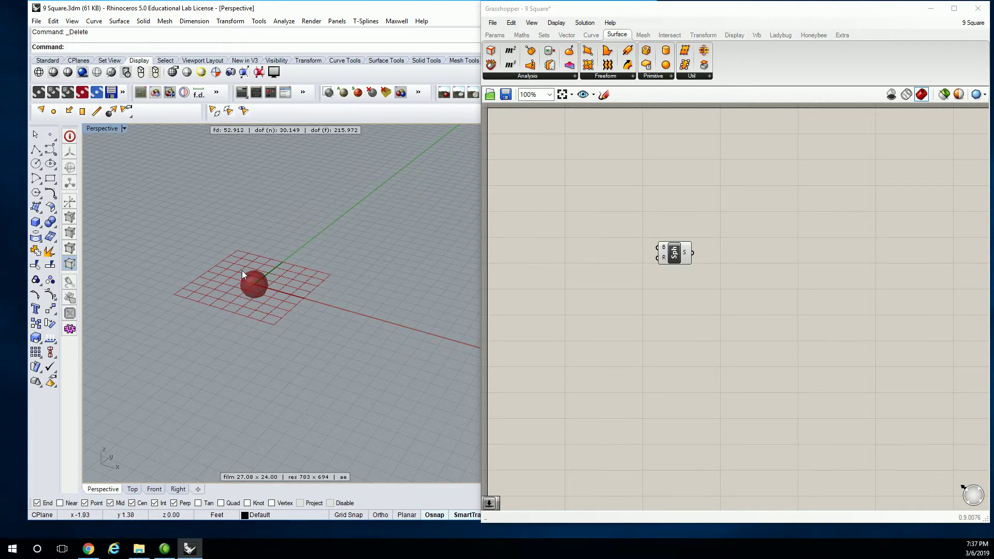
{"action": "left_click", "coordinate": [643, 198]}
{"action": "left_click_drag", "start_coordinate": [674, 252], "coordinate": [697, 246]}
{"action": "left_click", "coordinate": [660, 241]}
{"action": "scroll", "coordinate": [664, 243], "scroll_direction": "up", "scroll_amount": 1}
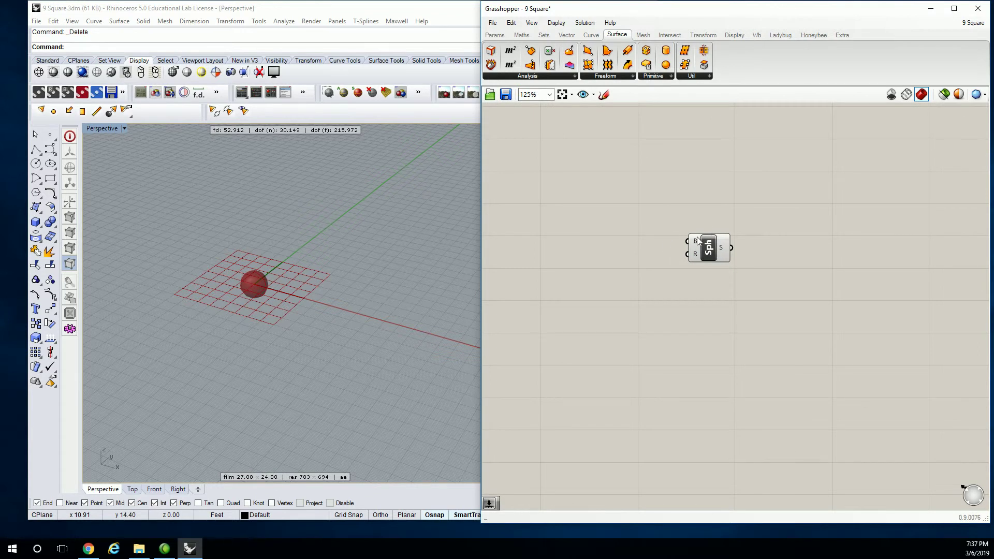
{"action": "mouse_move", "coordinate": [696, 241]}
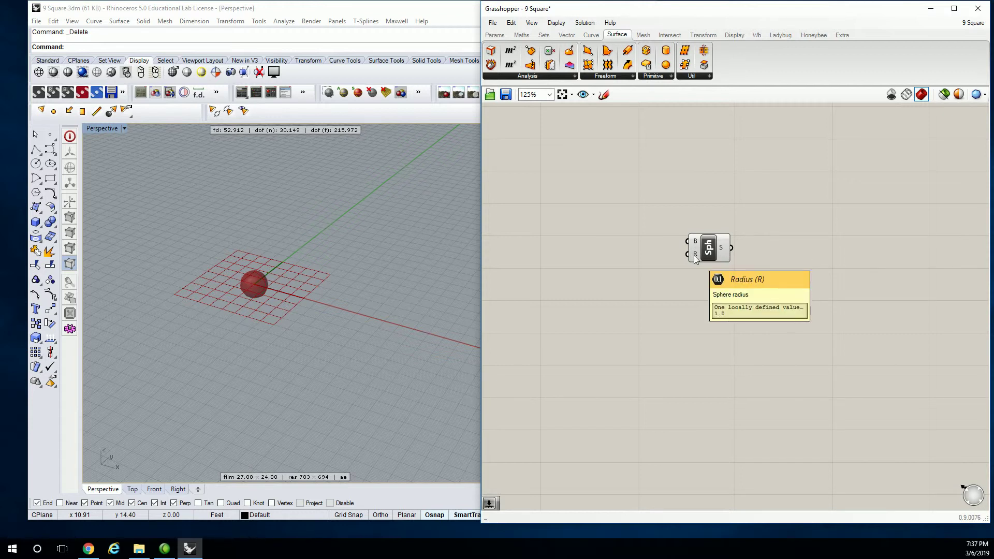
{"action": "right_click_drag", "start_coordinate": [694, 256], "coordinate": [739, 224]}
Step: Create a 0<5.0 number slider, wire it to Sphere's R input and set it to 5.0
{"action": "double_click", "coordinate": [673, 241]}
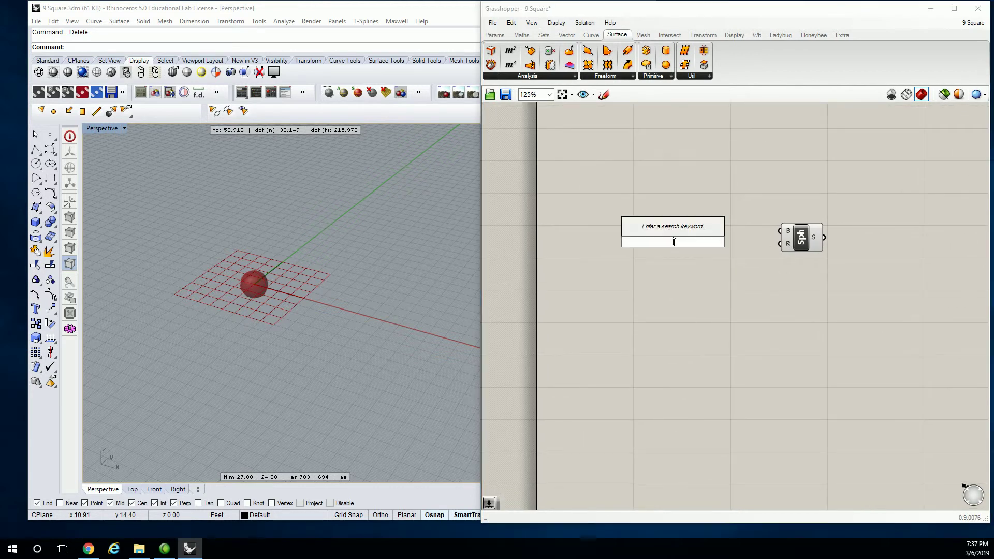
{"action": "type", "text": "0<5.0"}
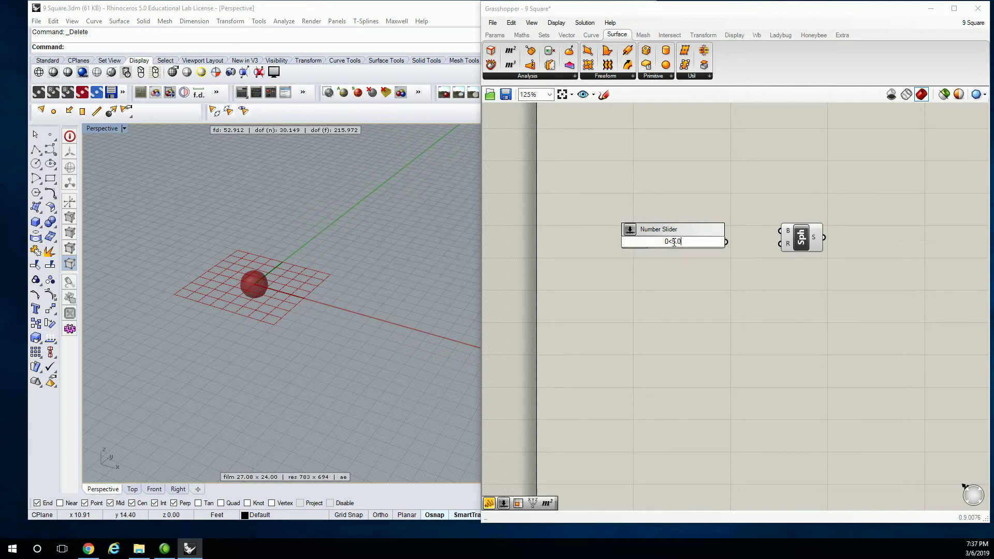
{"action": "key", "text": "Return"}
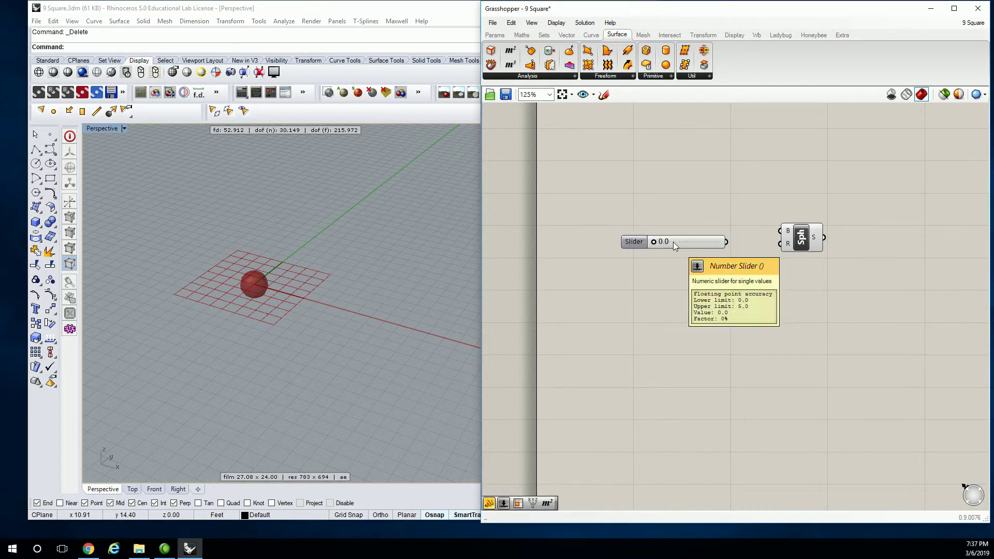
{"action": "left_click_drag", "start_coordinate": [727, 242], "coordinate": [780, 243]}
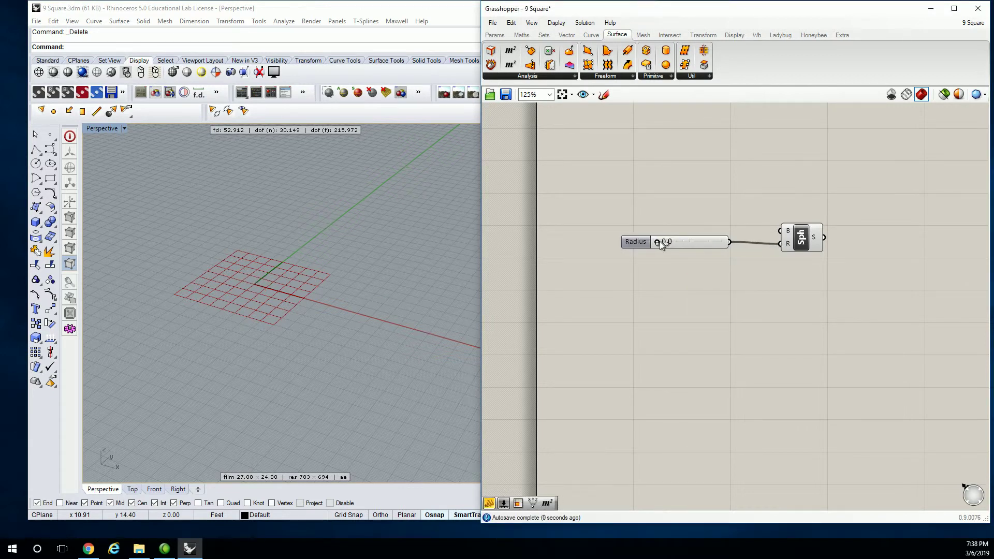
{"action": "left_click_drag", "start_coordinate": [658, 241], "coordinate": [721, 241]}
{"action": "right_click_drag", "start_coordinate": [362, 287], "coordinate": [312, 227], "text": "shift"}
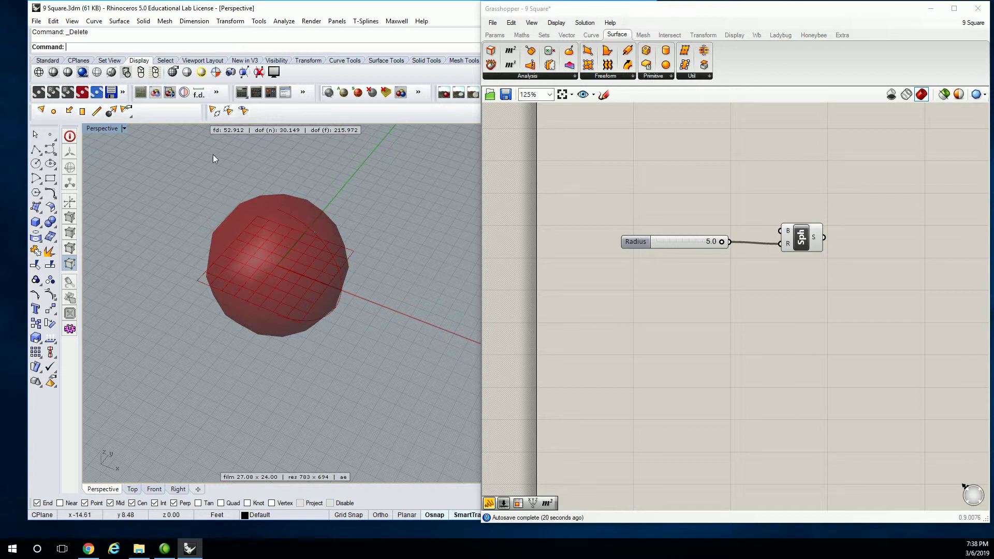
Step: Select the Sphere component so its Rhino preview turns green
{"action": "left_click", "coordinate": [801, 236]}
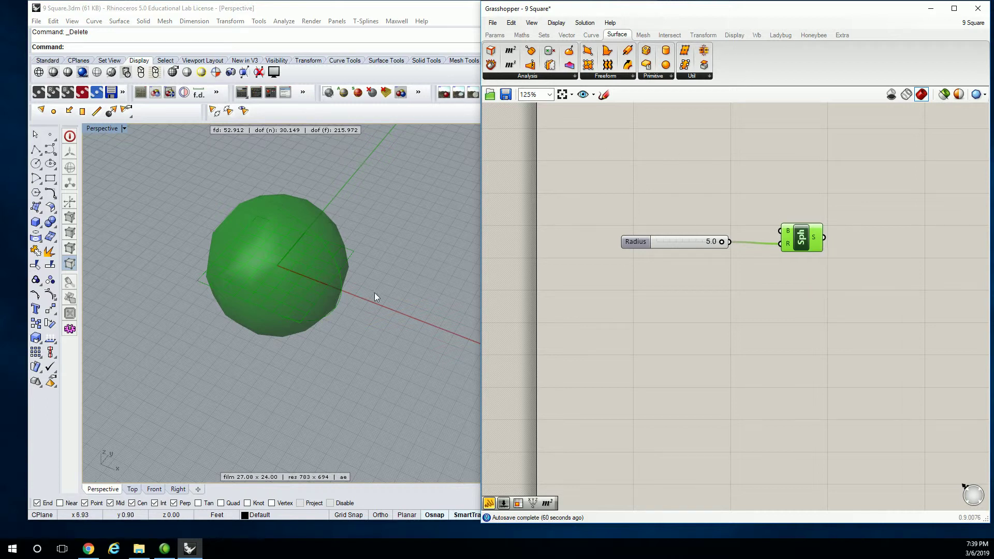
{"action": "scroll", "coordinate": [229, 208], "scroll_direction": "up", "scroll_amount": 6}
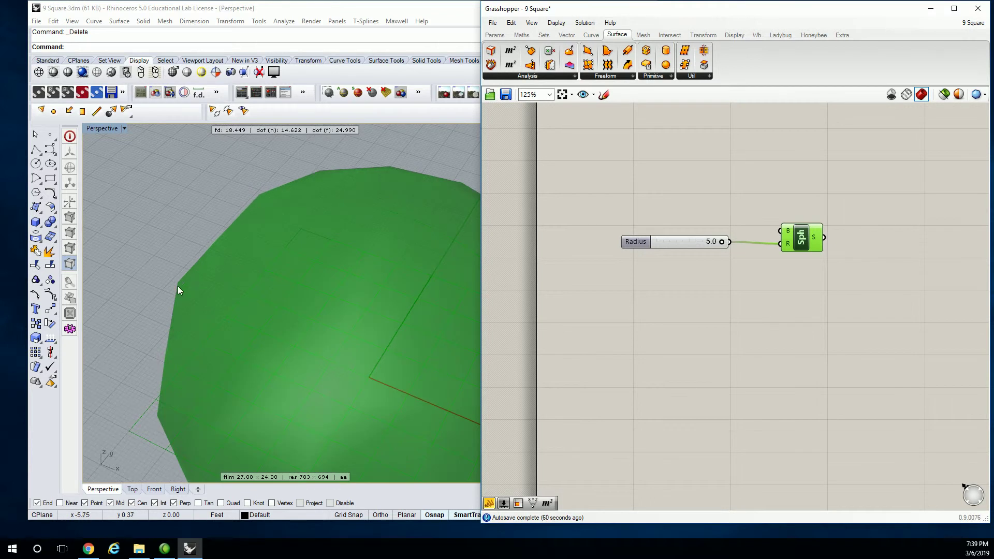
{"action": "right_click_drag", "start_coordinate": [390, 359], "coordinate": [270, 265]}
{"action": "scroll", "coordinate": [269, 265], "scroll_direction": "up", "scroll_amount": 6}
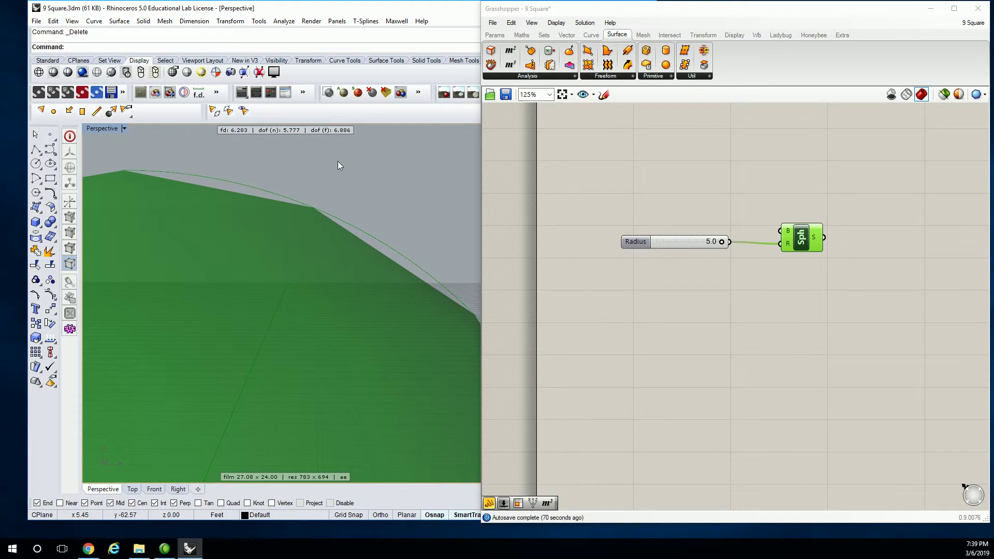
{"action": "left_click", "coordinate": [715, 194]}
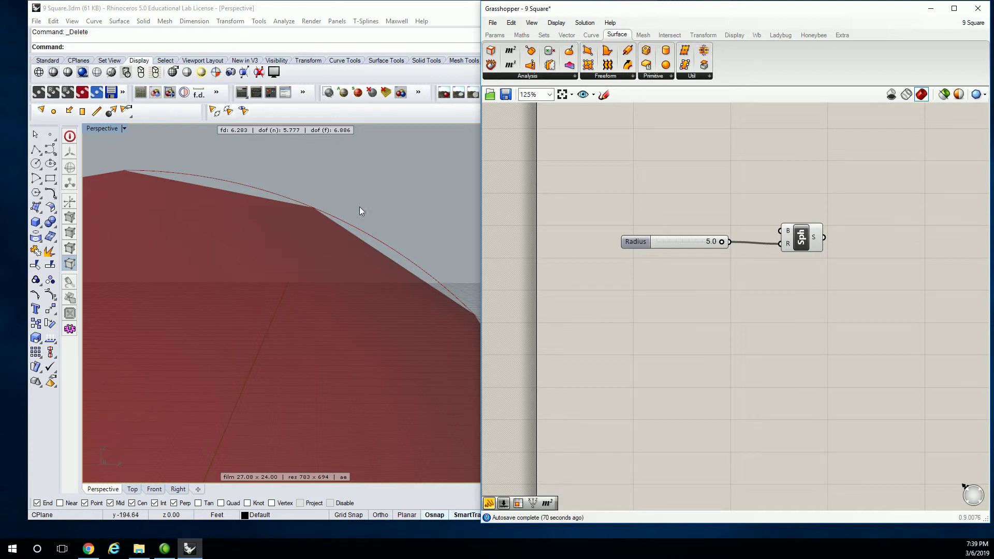
{"action": "scroll", "coordinate": [356, 207], "scroll_direction": "down", "scroll_amount": 6}
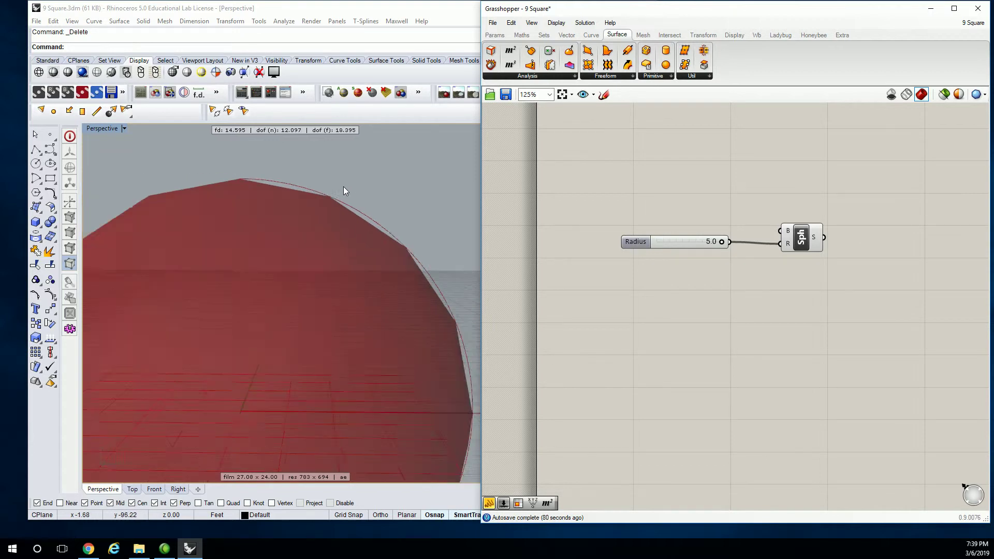
{"action": "right_click_drag", "start_coordinate": [358, 228], "coordinate": [333, 264]}
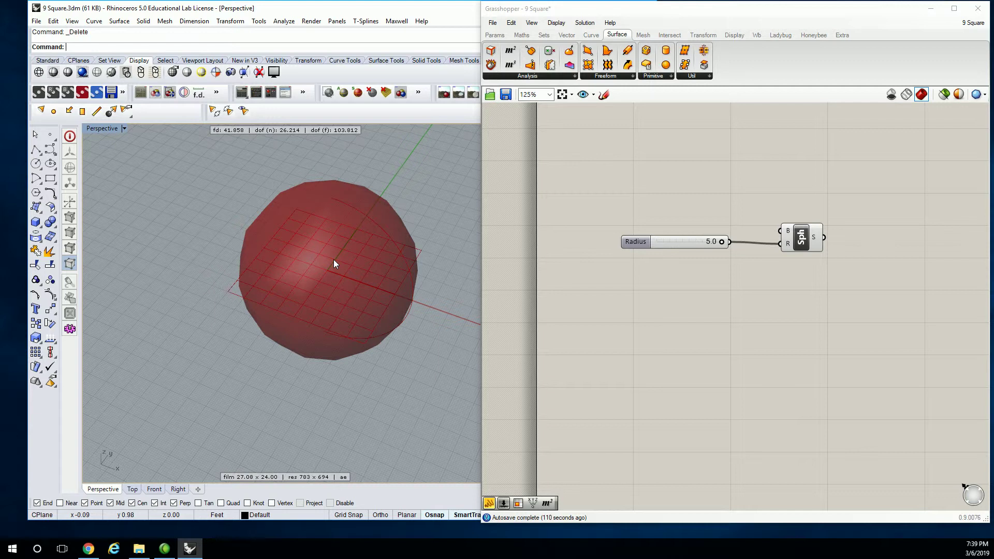
{"action": "right_click_drag", "start_coordinate": [347, 260], "coordinate": [377, 207]}
{"action": "scroll", "coordinate": [373, 204], "scroll_direction": "up", "scroll_amount": 5}
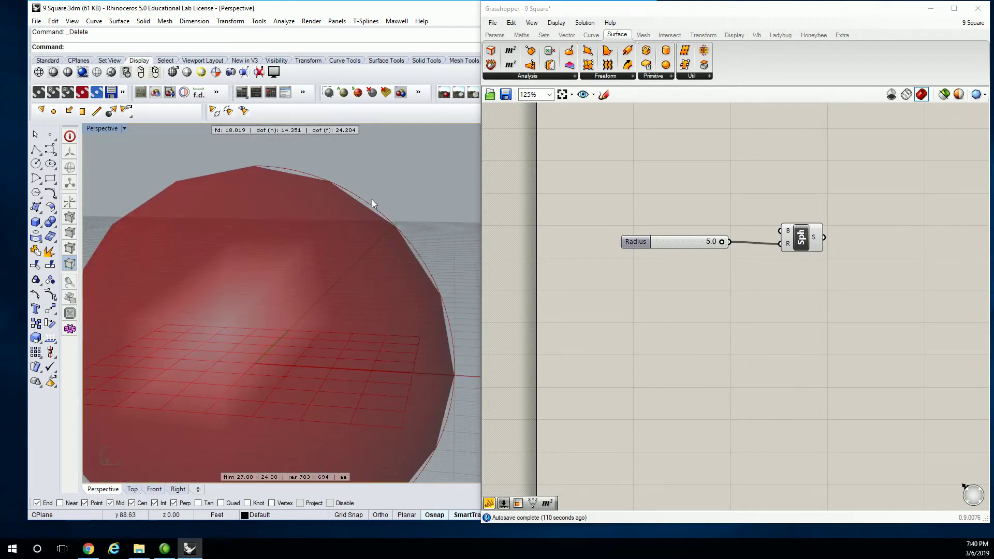
{"action": "scroll", "coordinate": [373, 228], "scroll_direction": "down", "scroll_amount": 5}
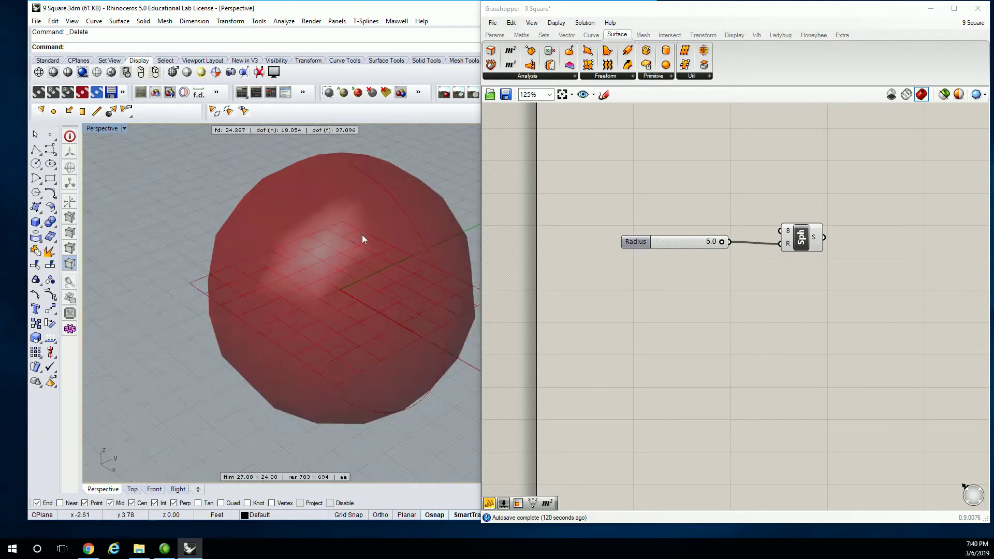
{"action": "scroll", "coordinate": [423, 246], "scroll_direction": "up", "scroll_amount": 2}
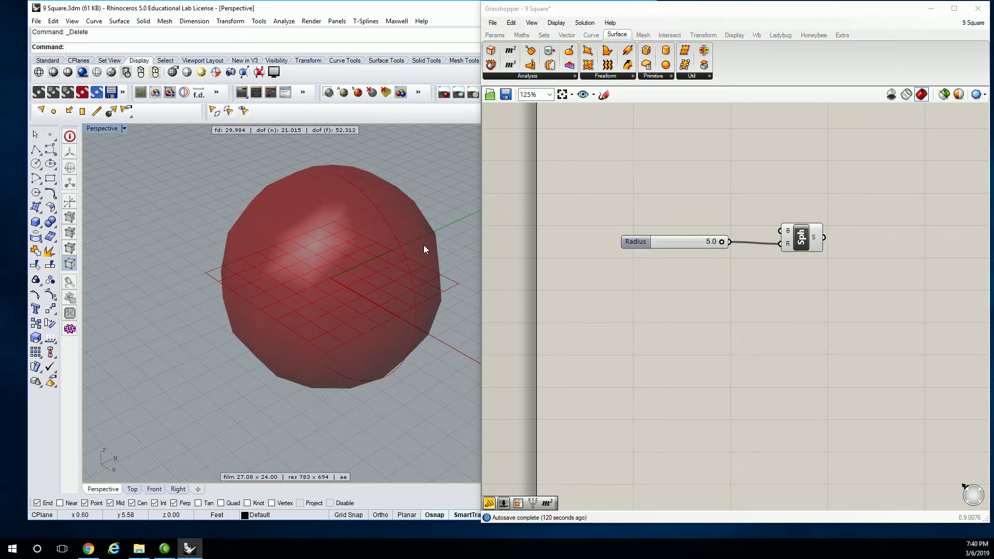
Step: Place a Divide Domain² component from Maths > Domain below the sphere
{"action": "right_click_drag", "start_coordinate": [772, 232], "coordinate": [698, 214]}
{"action": "left_click", "coordinate": [678, 222]}
{"action": "left_click", "coordinate": [613, 136]}
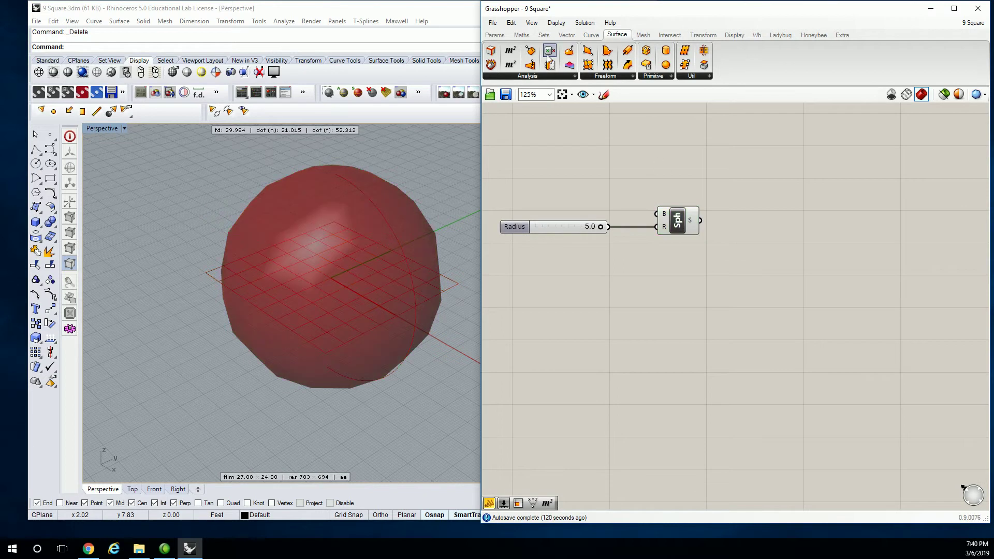
{"action": "left_click", "coordinate": [522, 34]}
{"action": "left_click", "coordinate": [517, 77]}
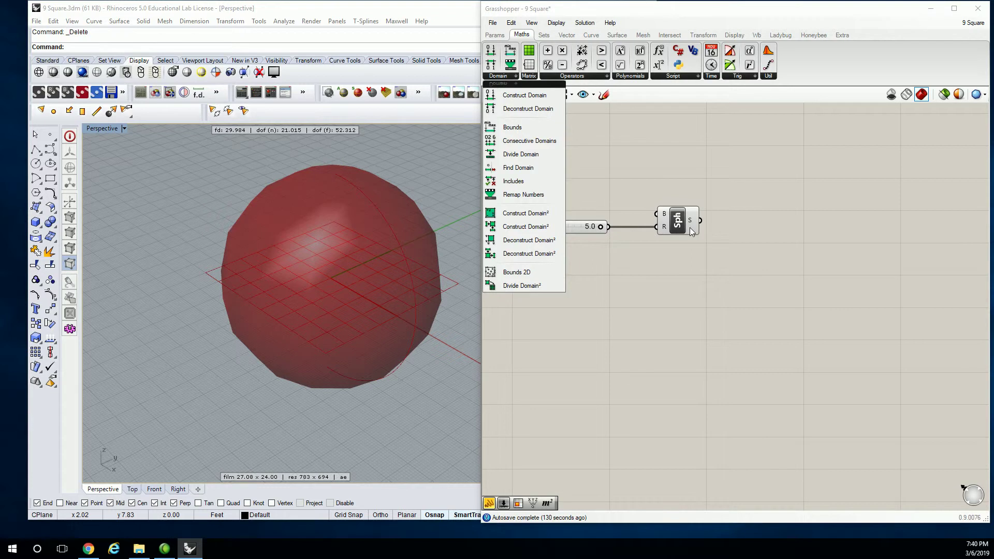
{"action": "mouse_move", "coordinate": [690, 228]}
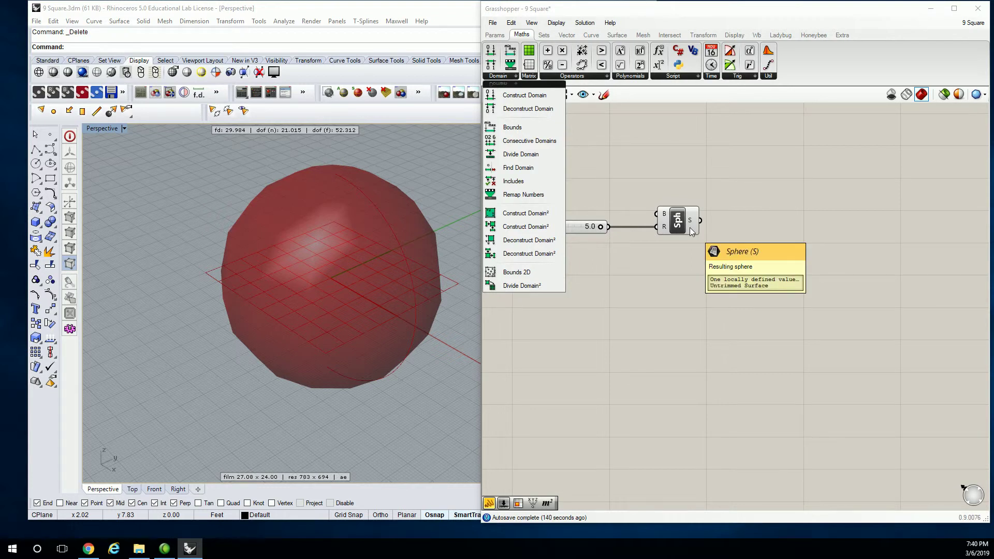
{"action": "left_click_drag", "start_coordinate": [513, 271], "coordinate": [538, 286]}
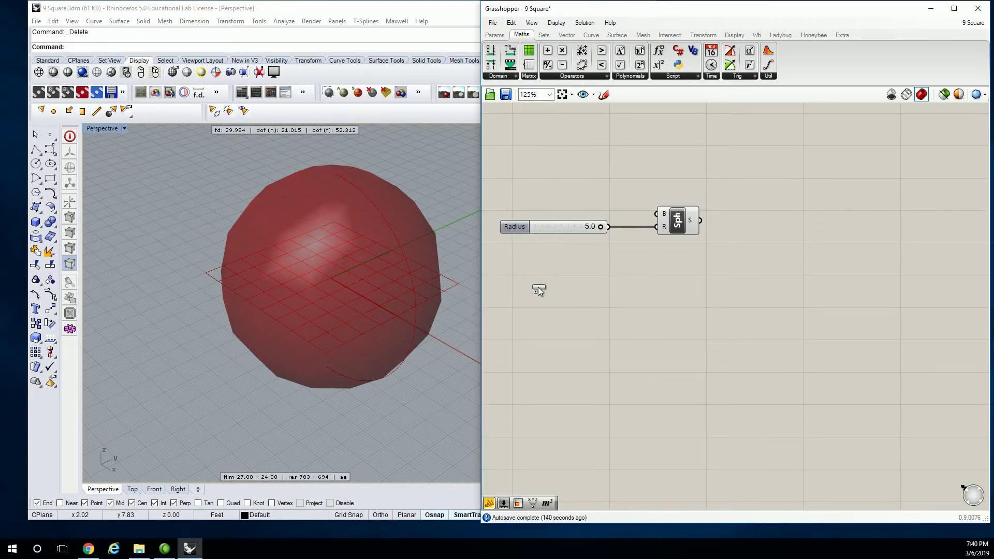
{"action": "left_click_drag", "start_coordinate": [786, 241], "coordinate": [752, 269]}
{"action": "middle_click", "coordinate": [752, 269]}
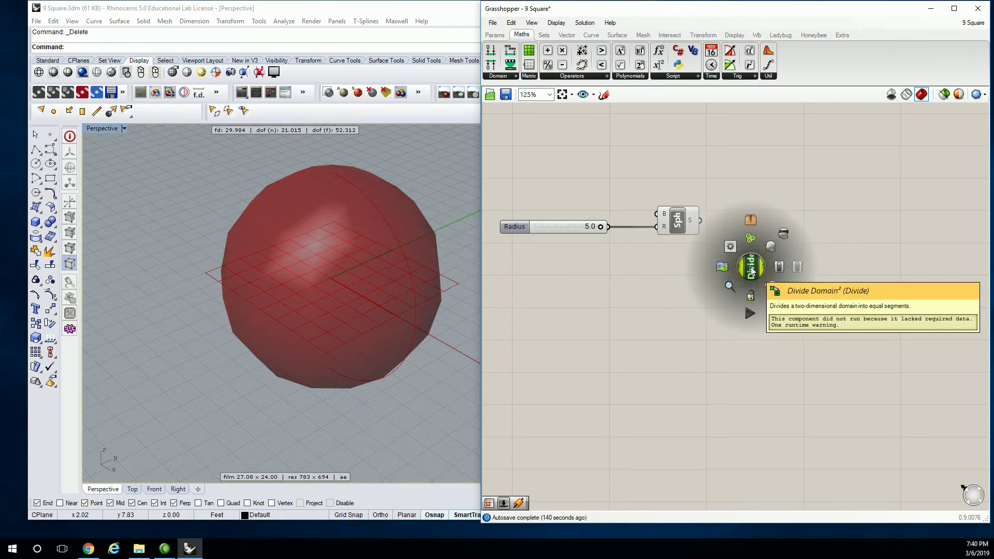
Step: Group the Divide component and label the group 'Math | Dom'
{"action": "key", "text": "ctrl+g"}
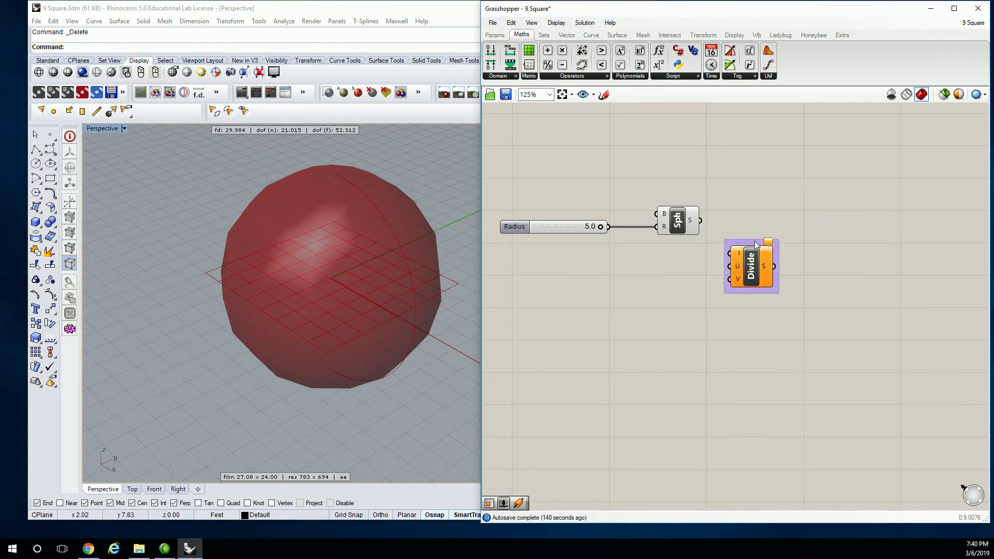
{"action": "right_click", "coordinate": [752, 245]}
{"action": "type", "text": "Math | Dom"}
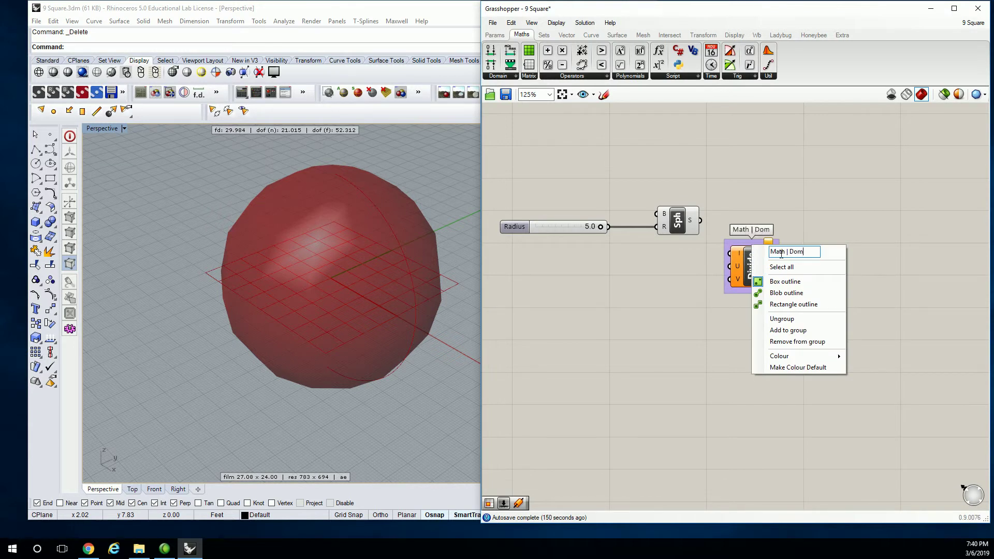
{"action": "left_click_drag", "start_coordinate": [749, 270], "coordinate": [758, 289]}
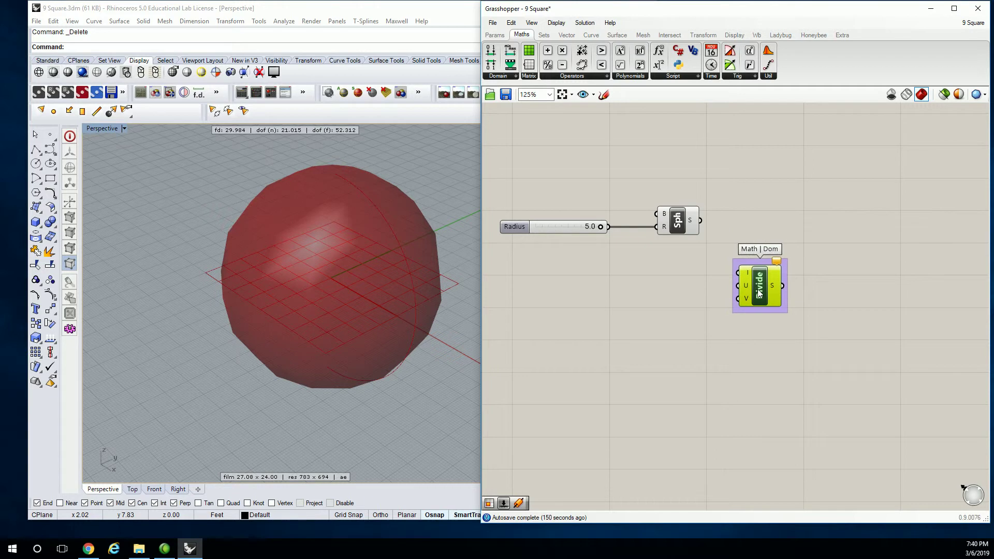
{"action": "left_click", "coordinate": [744, 169]}
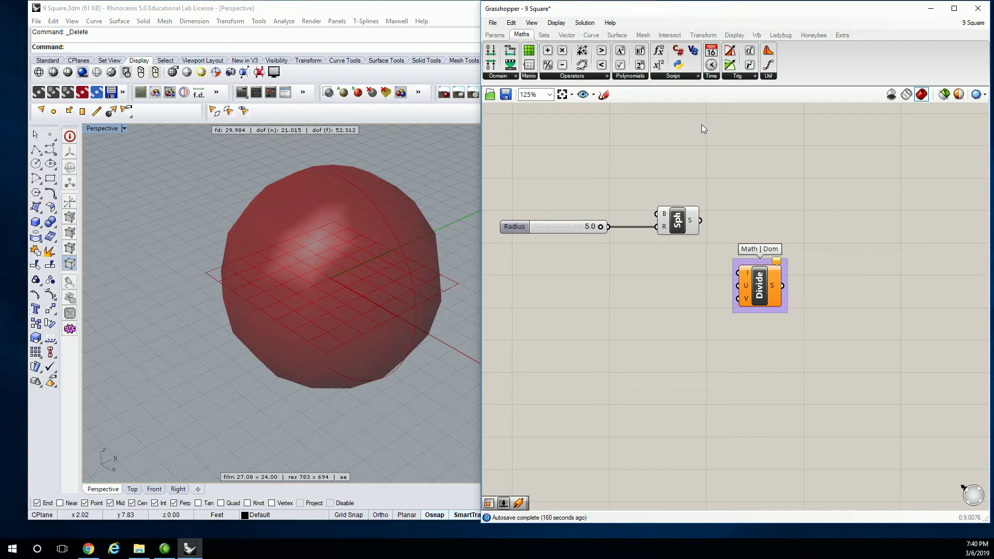
Step: Place an Isotrim (SubSrf) component from Surface > Util on the canvas
{"action": "left_click", "coordinate": [617, 35]}
{"action": "left_click", "coordinate": [710, 78]}
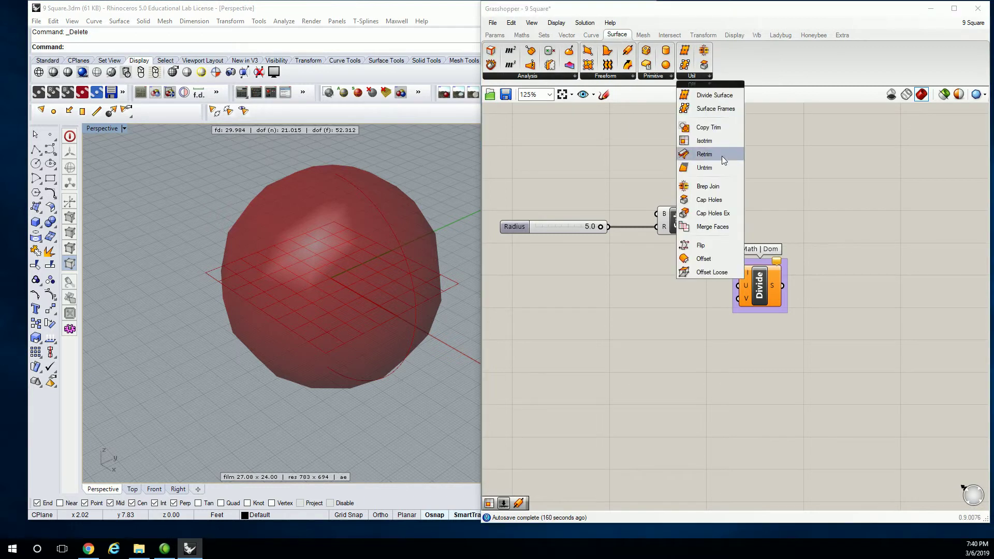
{"action": "left_click", "coordinate": [720, 141]}
{"action": "left_click", "coordinate": [839, 228]}
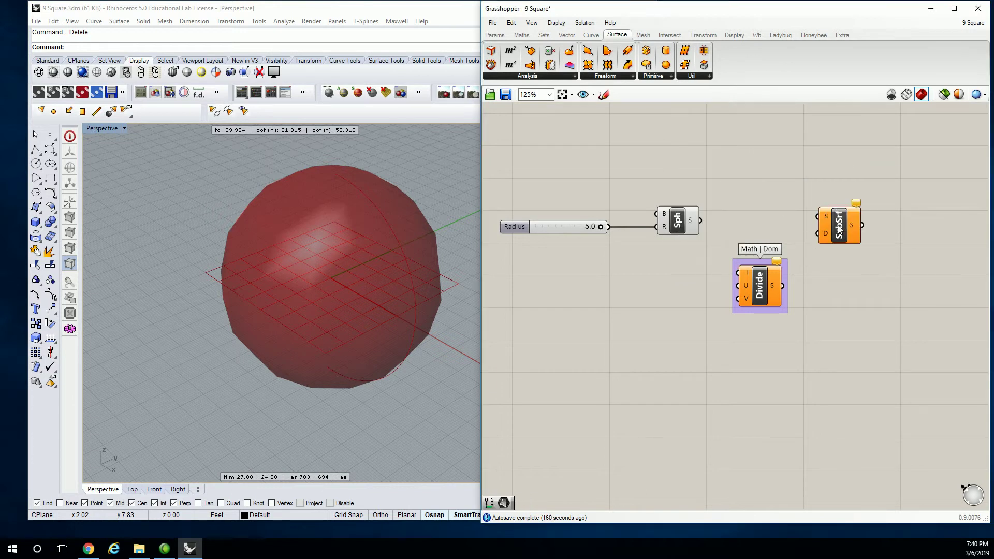
Step: Group the SubSrf component and label the group 'Srf | Util.'
{"action": "key", "text": "ctrl+g"}
{"action": "right_click", "coordinate": [836, 204]}
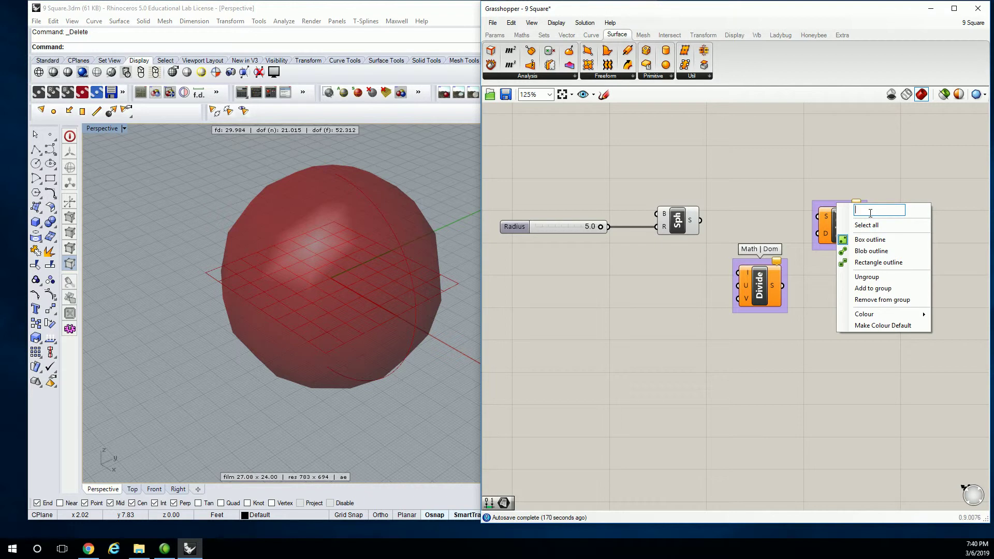
{"action": "type", "text": "Srf | Util."}
{"action": "key", "text": "Return"}
{"action": "right_click_drag", "start_coordinate": [902, 160], "coordinate": [871, 150]}
{"action": "left_click", "coordinate": [741, 278]}
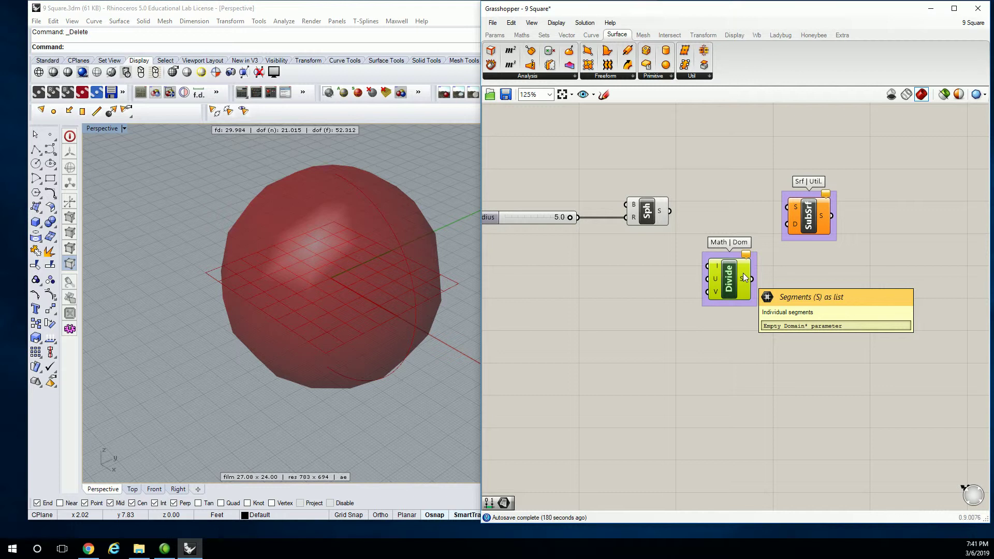
Step: Wire Sphere to SubSrf S and Divide I, and Divide S to SubSrf D
{"action": "left_click_drag", "start_coordinate": [672, 211], "coordinate": [787, 210]}
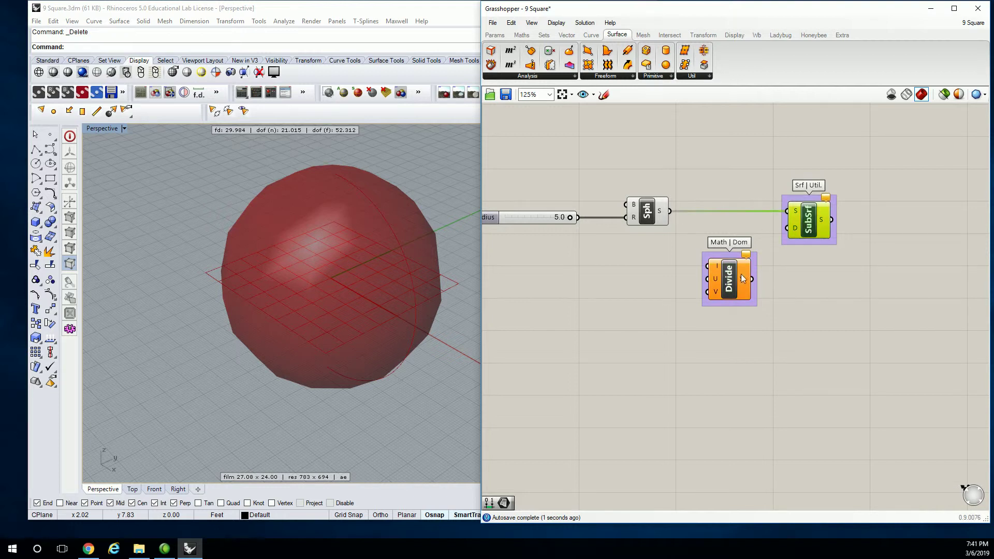
{"action": "left_click_drag", "start_coordinate": [752, 282], "coordinate": [788, 228]}
{"action": "left_click_drag", "start_coordinate": [669, 211], "coordinate": [707, 265]}
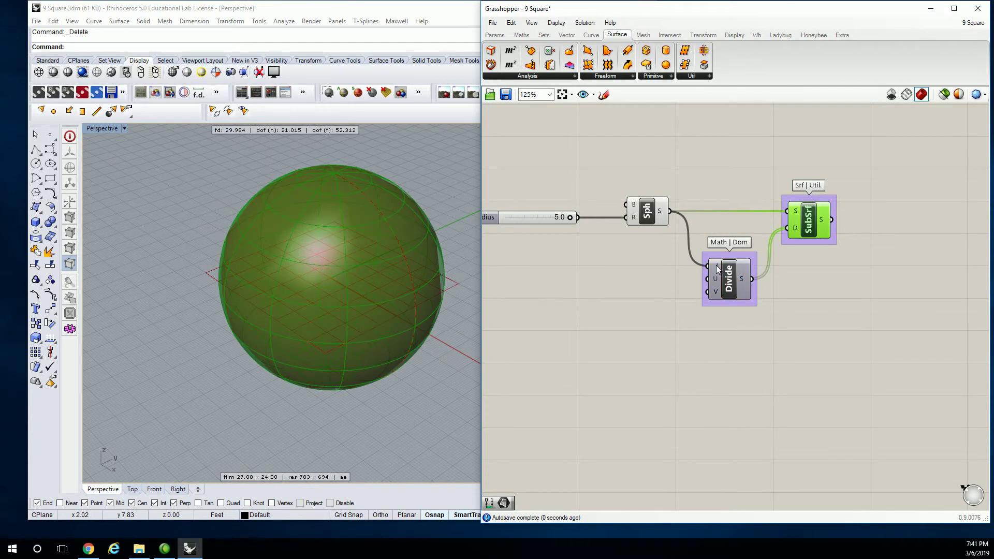
{"action": "left_click", "coordinate": [641, 295]}
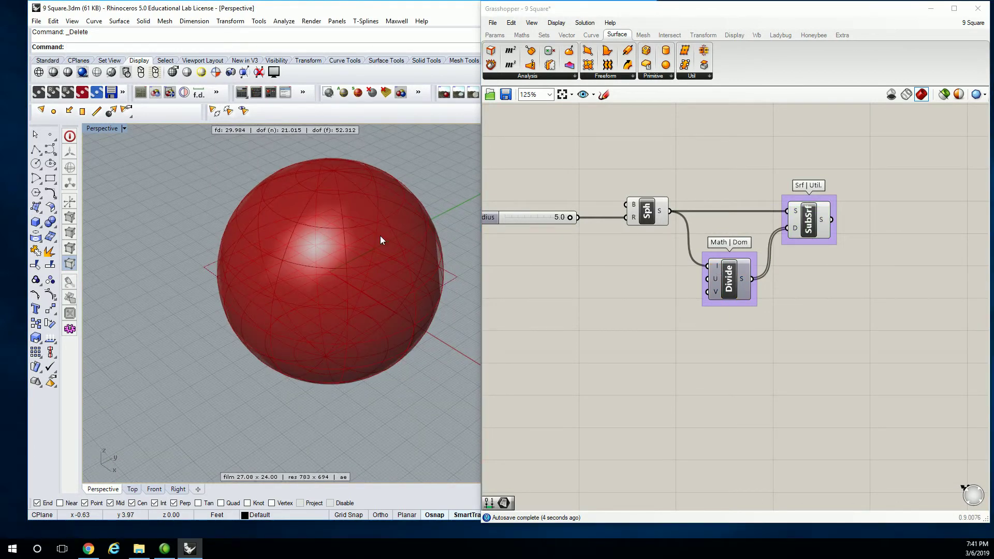
Step: Orbit the Rhino view to inspect the sphere split into panels
{"action": "left_click", "coordinate": [647, 210]}
{"action": "middle_click", "coordinate": [651, 199]}
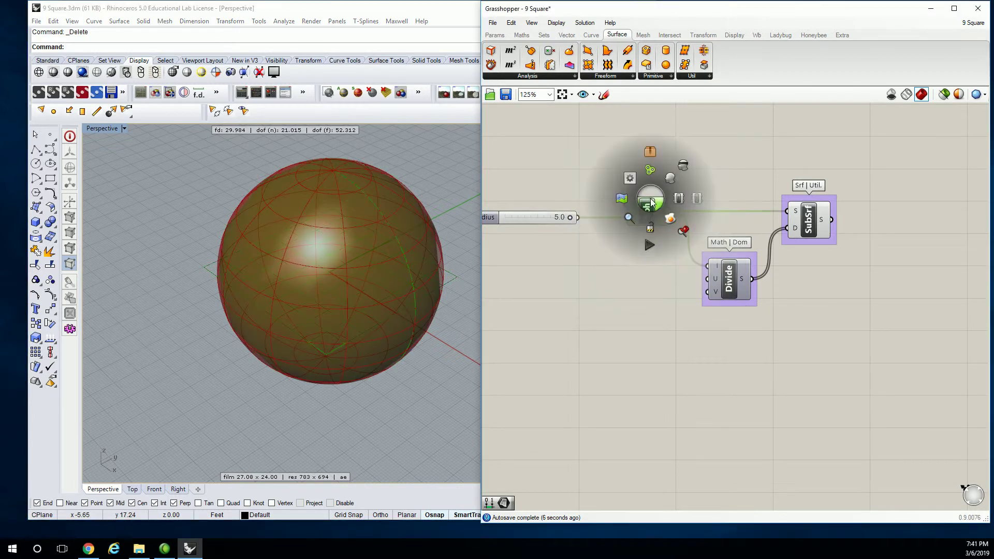
{"action": "left_click", "coordinate": [650, 202]}
{"action": "right_click_drag", "start_coordinate": [402, 237], "coordinate": [339, 293]}
{"action": "left_click", "coordinate": [694, 182]}
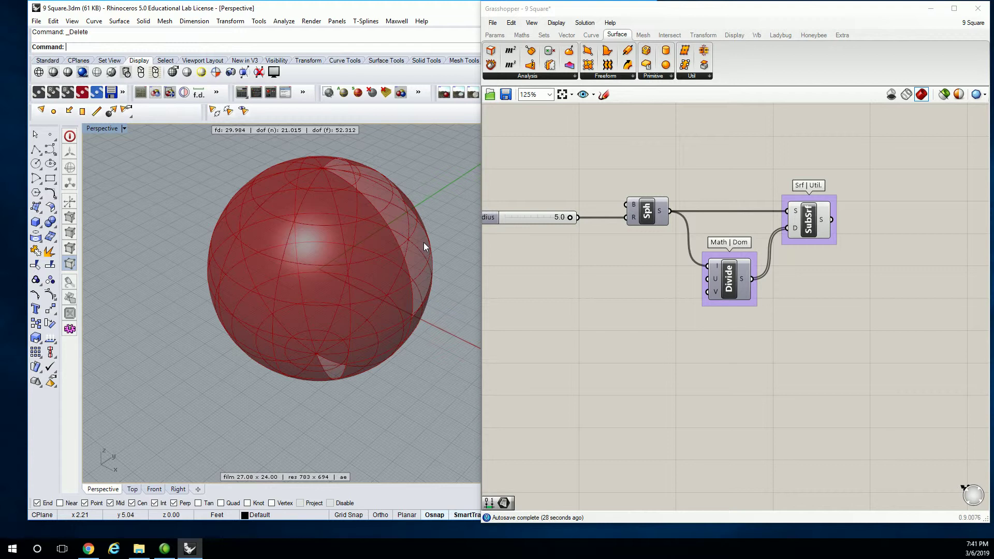
{"action": "left_click", "coordinate": [694, 166]}
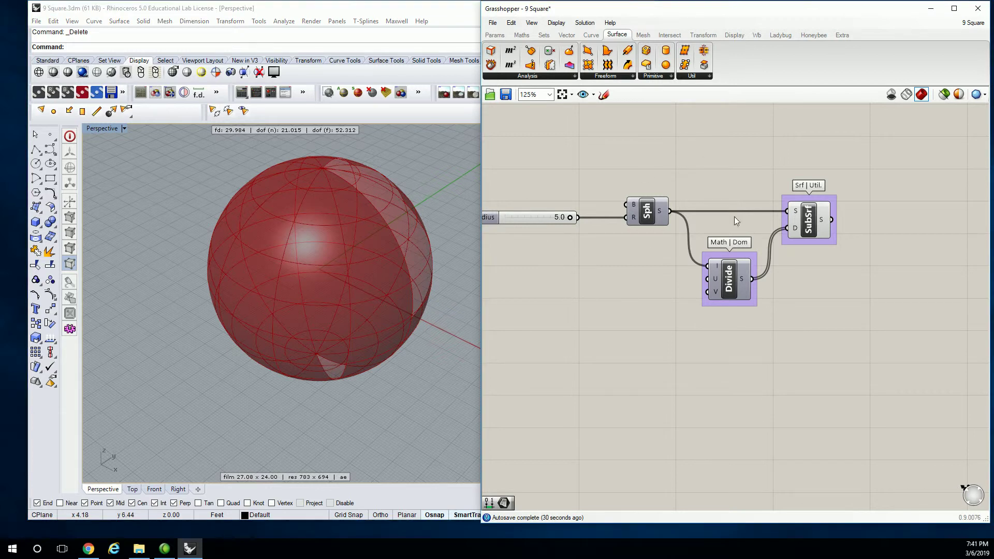
Step: Create a small Params panel containing the value 360 left of Divide
{"action": "left_click", "coordinate": [494, 35]}
{"action": "left_click_drag", "start_coordinate": [629, 69], "coordinate": [632, 275]}
{"action": "double_click", "coordinate": [635, 284]}
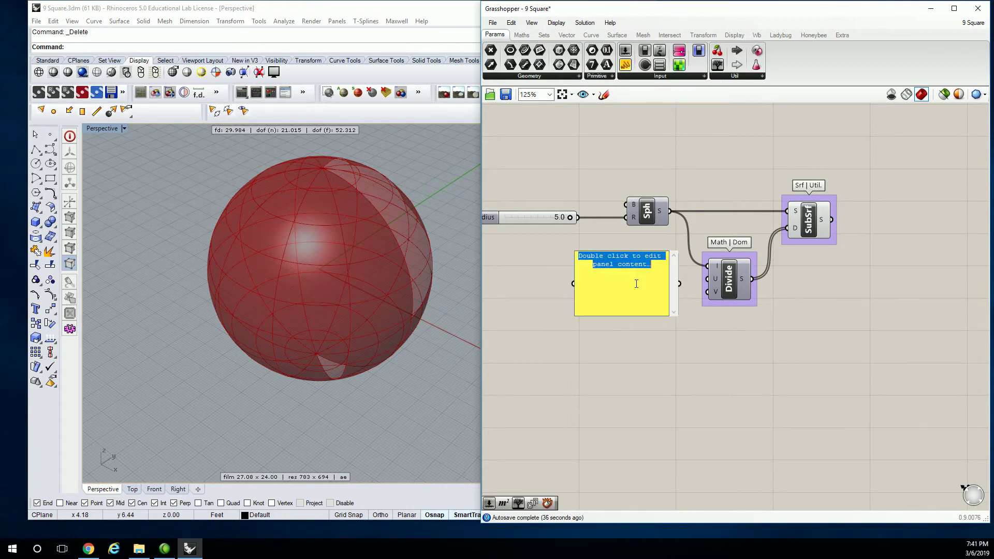
{"action": "type", "text": "360"}
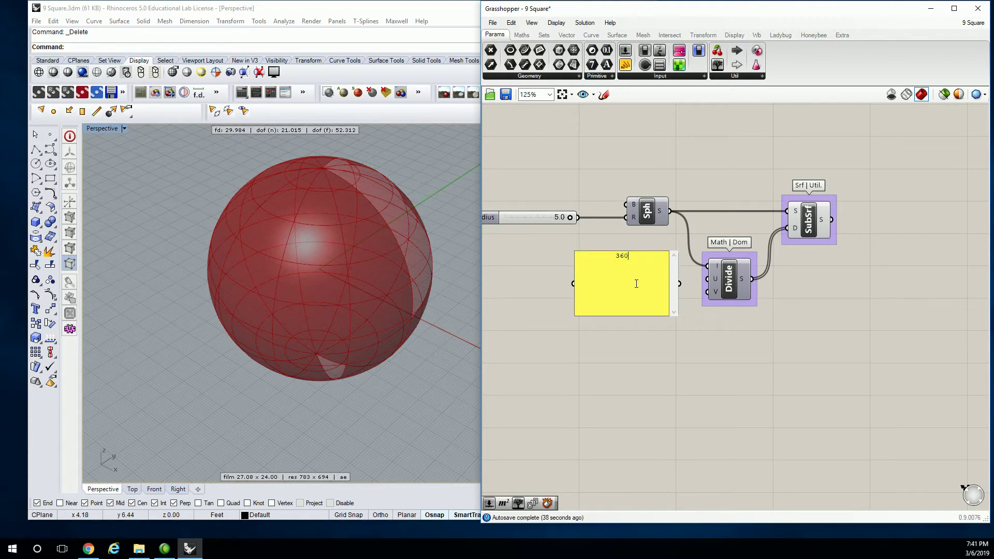
{"action": "left_click", "coordinate": [636, 241]}
{"action": "left_click_drag", "start_coordinate": [677, 253], "coordinate": [638, 293]}
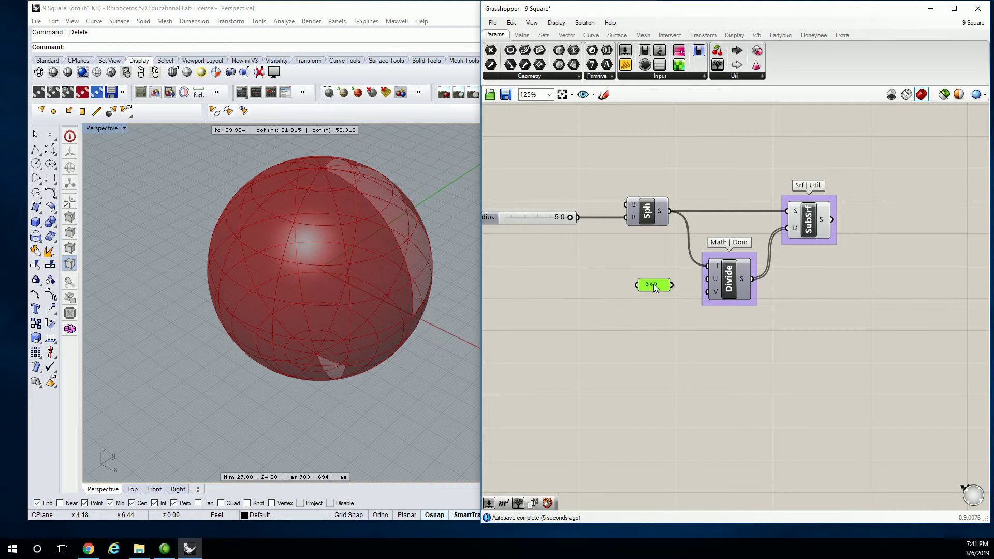
Step: Wire the 360 panel into Divide's U input and inspect the densely striped sphere
{"action": "left_click_drag", "start_coordinate": [655, 288], "coordinate": [657, 279]}
{"action": "left_click_drag", "start_coordinate": [698, 280], "coordinate": [700, 279]}
{"action": "scroll", "coordinate": [432, 302], "scroll_direction": "up", "scroll_amount": 5}
{"action": "right_click_drag", "start_coordinate": [431, 302], "coordinate": [389, 334]}
{"action": "scroll", "coordinate": [329, 321], "scroll_direction": "down", "scroll_amount": 4}
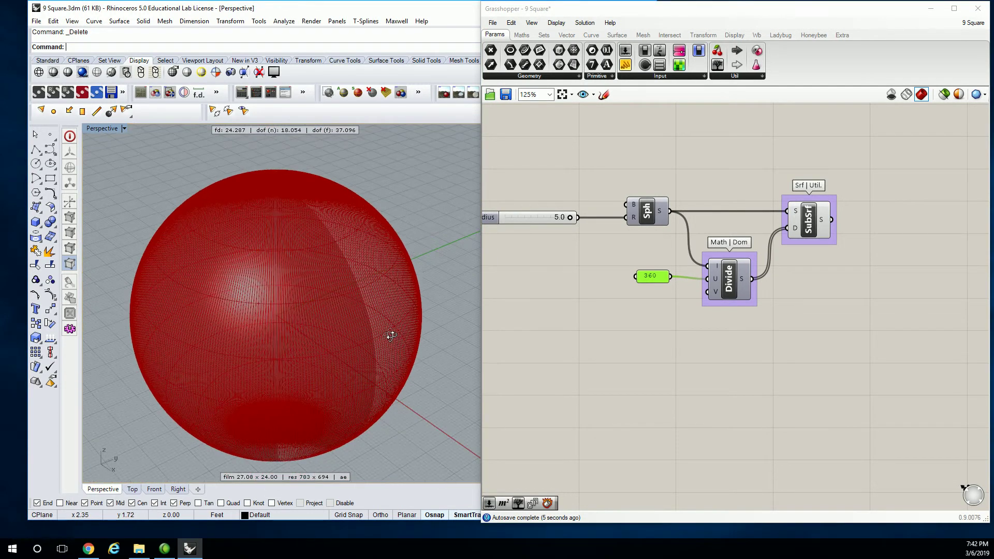
{"action": "left_click_drag", "start_coordinate": [657, 278], "coordinate": [660, 282]}
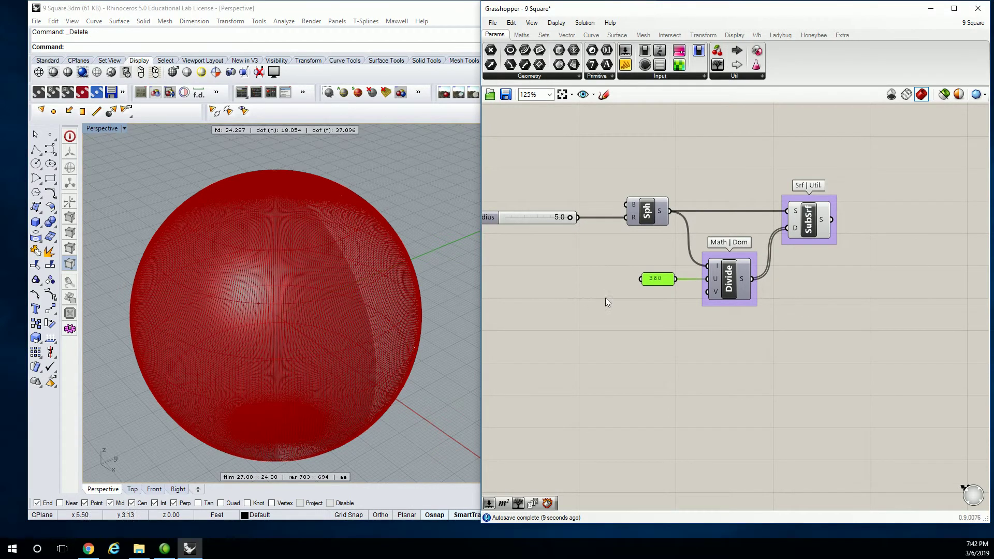
Step: Copy the 360 panel and change the copy's value to 180 for Divide's V count
{"action": "left_click", "coordinate": [632, 308]}
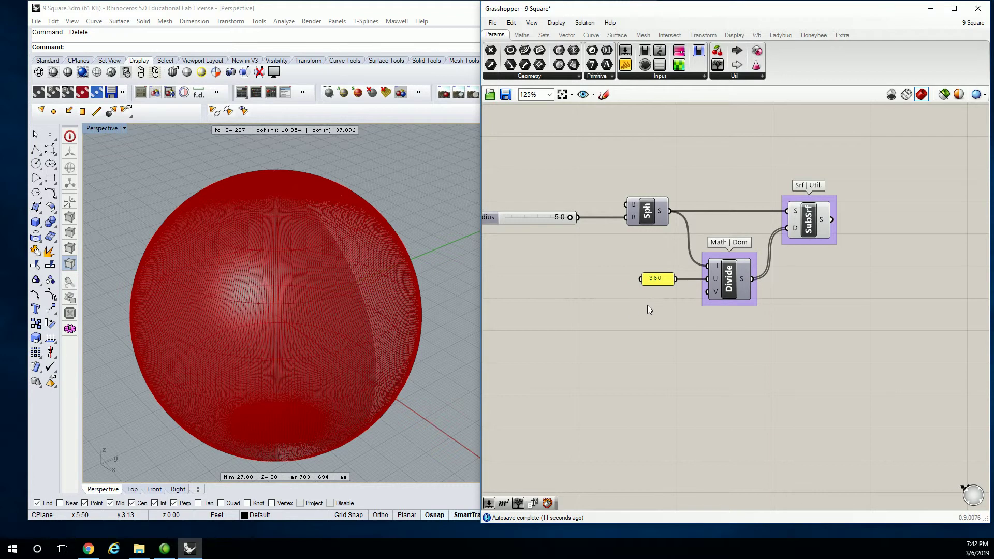
{"action": "left_click_drag", "start_coordinate": [660, 299], "coordinate": [660, 297]}
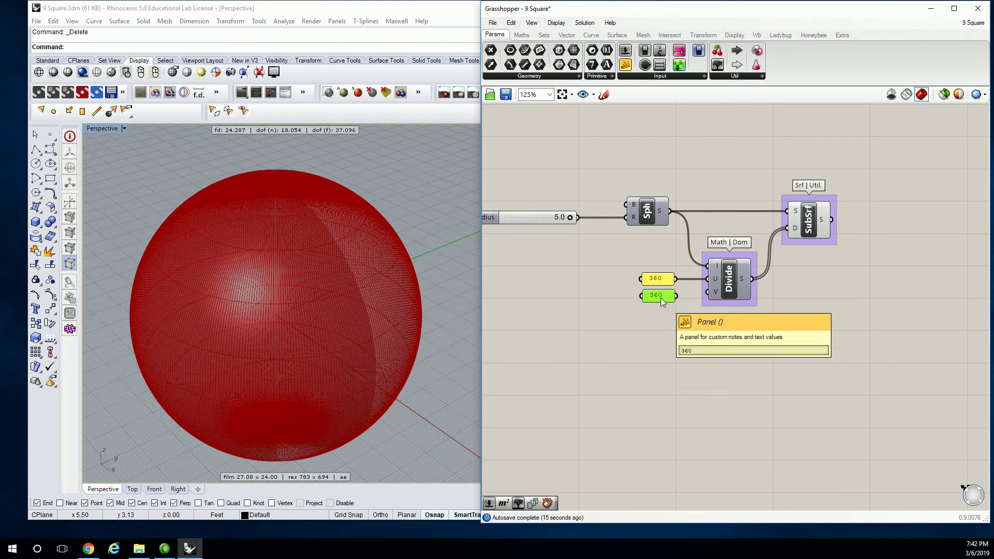
{"action": "double_click", "coordinate": [659, 296]}
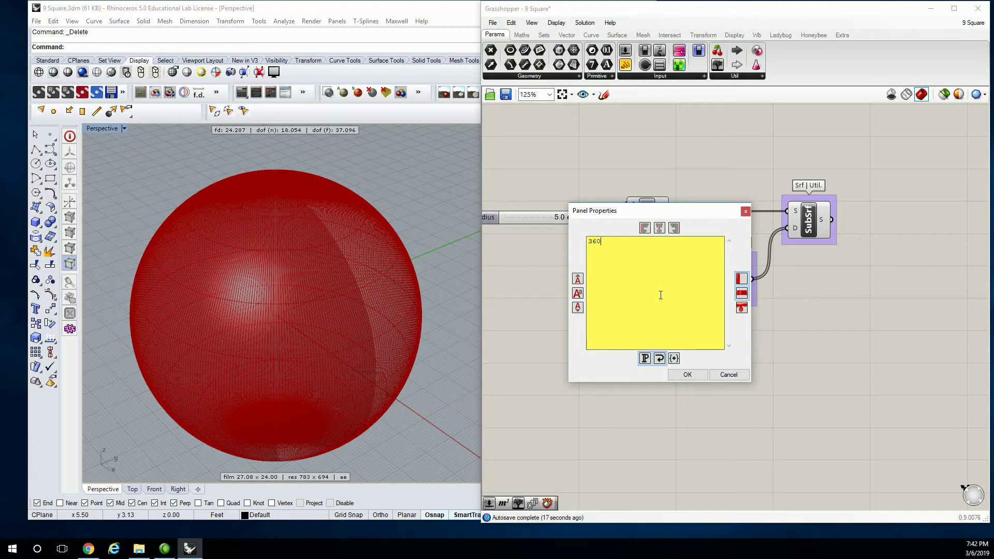
{"action": "double_click", "coordinate": [640, 245]}
{"action": "type", "text": "180"}
{"action": "key", "text": "alt+Tab"}
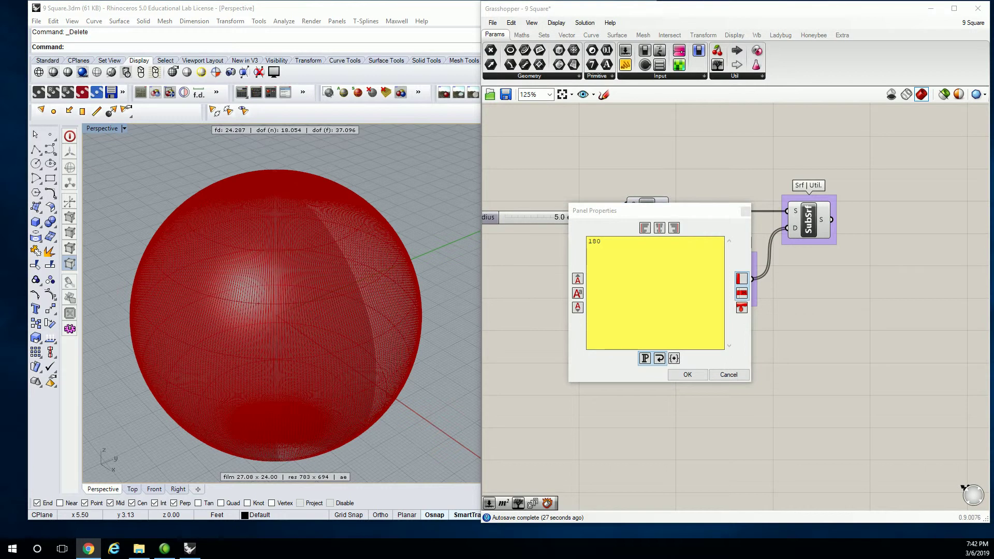
{"action": "left_click", "coordinate": [631, 248]}
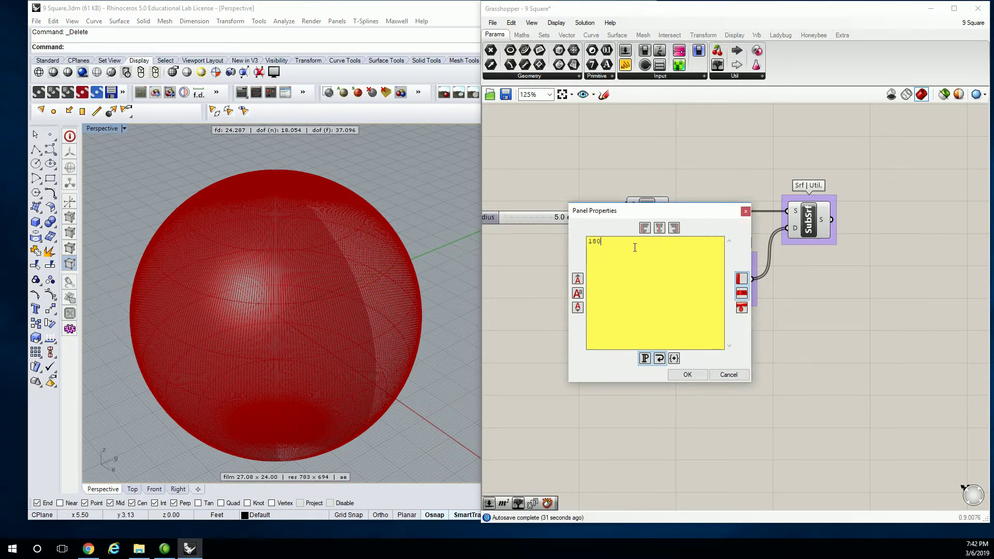
{"action": "left_click", "coordinate": [697, 378]}
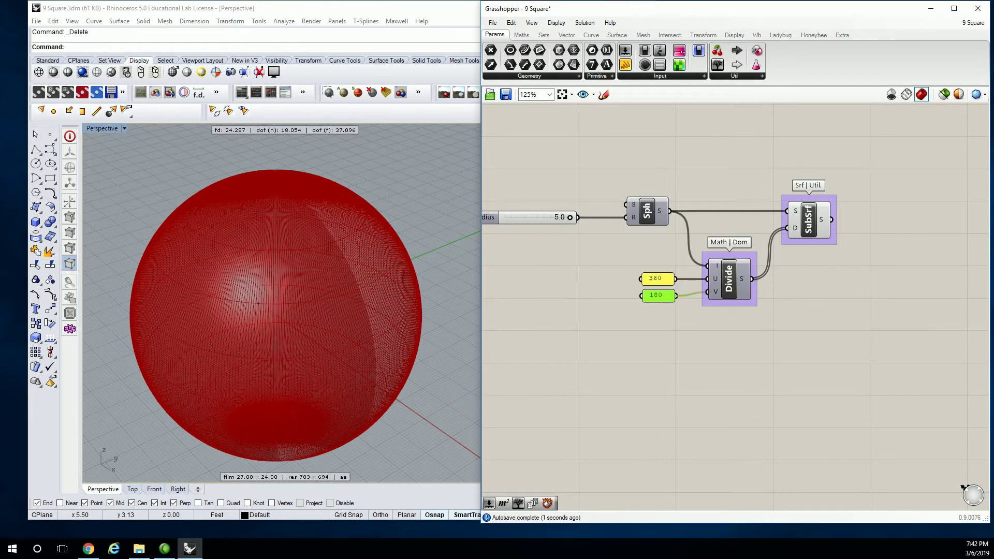
{"action": "key", "text": "alt+Tab"}
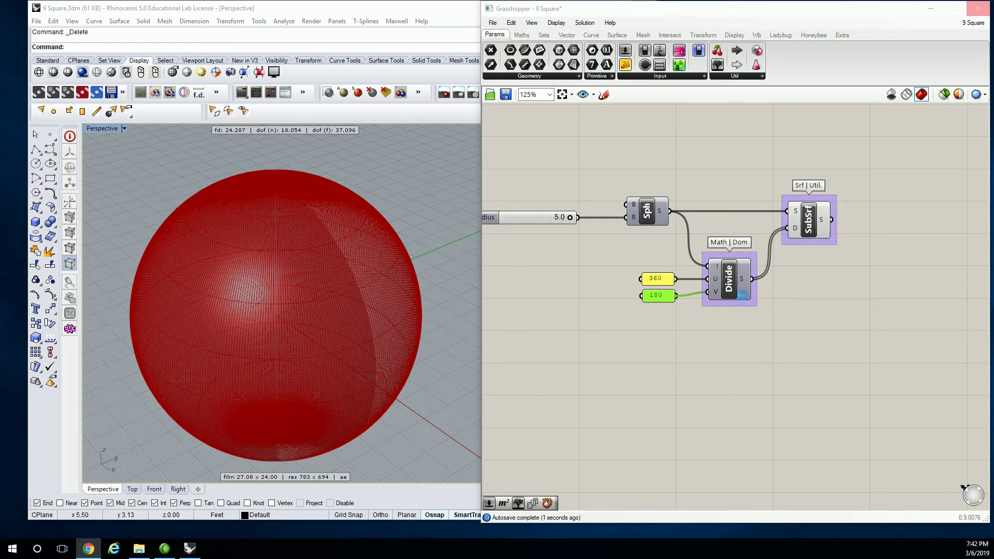
{"action": "left_click", "coordinate": [751, 332]}
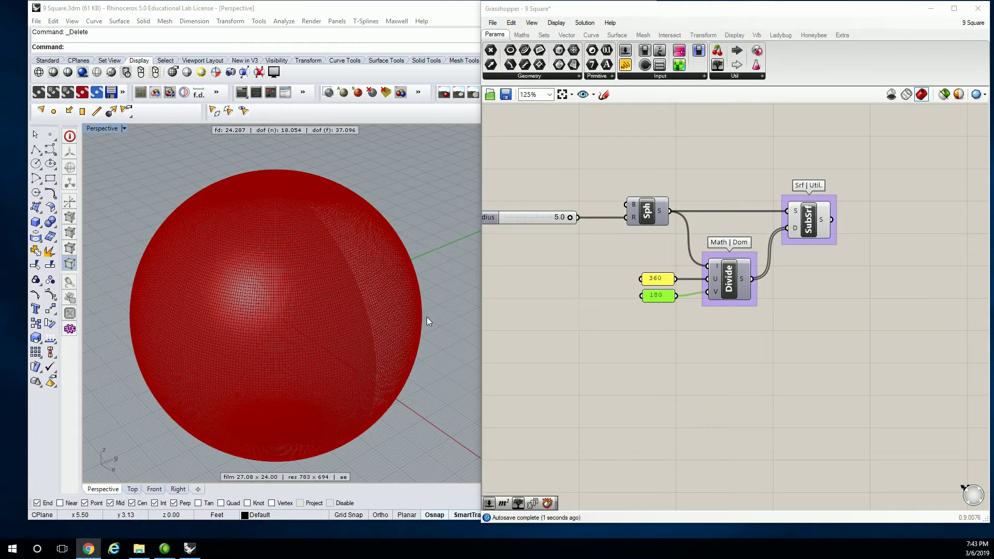
{"action": "left_click", "coordinate": [592, 303]}
{"action": "left_click", "coordinate": [440, 224]}
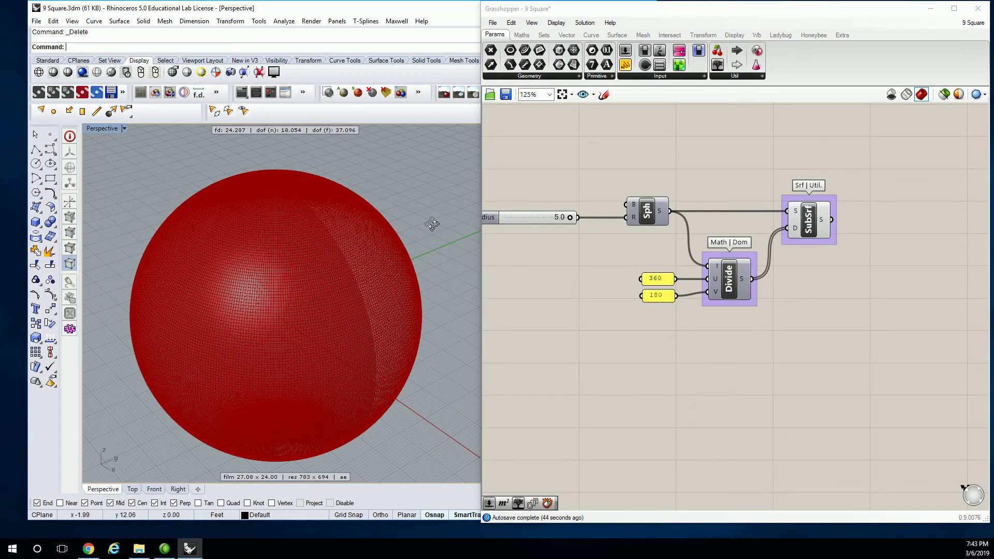
{"action": "right_click_drag", "start_coordinate": [432, 224], "coordinate": [413, 303]}
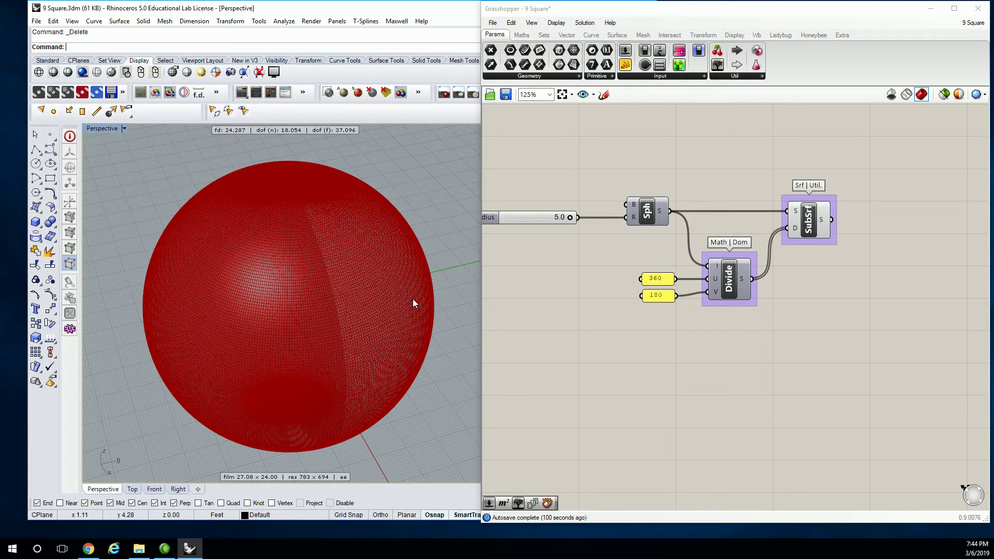
Step: Change the division panels to 90 and 45 and inspect the sphere
{"action": "double_click", "coordinate": [660, 279]}
{"action": "type", "text": "90"}
{"action": "left_click", "coordinate": [745, 360]}
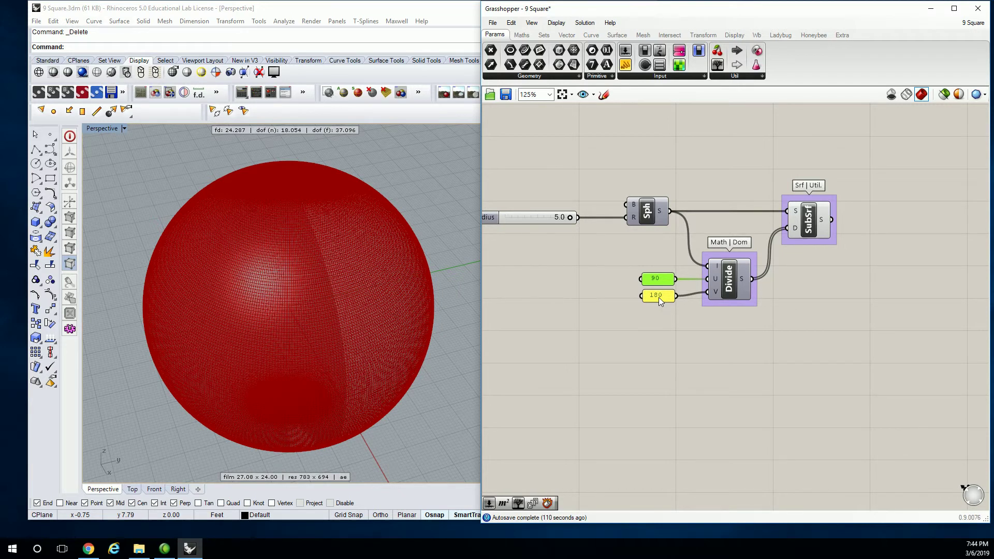
{"action": "double_click", "coordinate": [658, 297]}
{"action": "type", "text": "45"}
{"action": "left_click", "coordinate": [686, 375]}
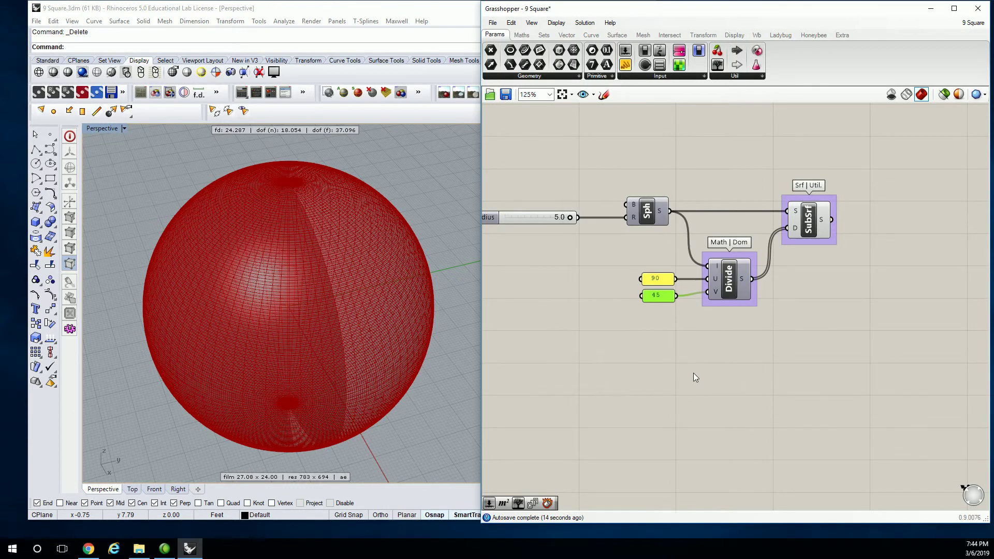
{"action": "mouse_move", "coordinate": [362, 290]}
{"action": "right_mouse_down"}
{"action": "mouse_move", "coordinate": [324, 263]}
{"action": "mouse_move", "coordinate": [377, 290]}
{"action": "right_mouse_up"}
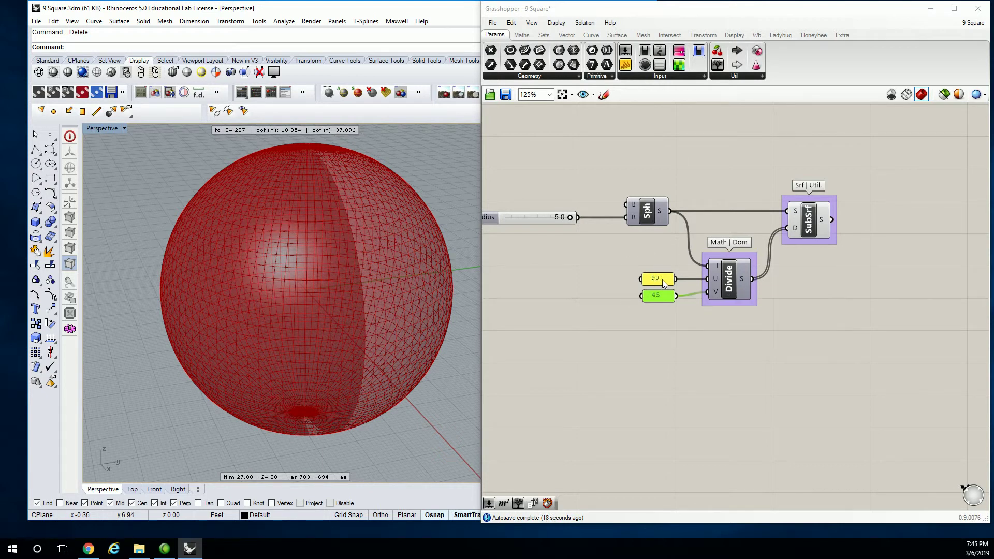
{"action": "left_click", "coordinate": [961, 487]}
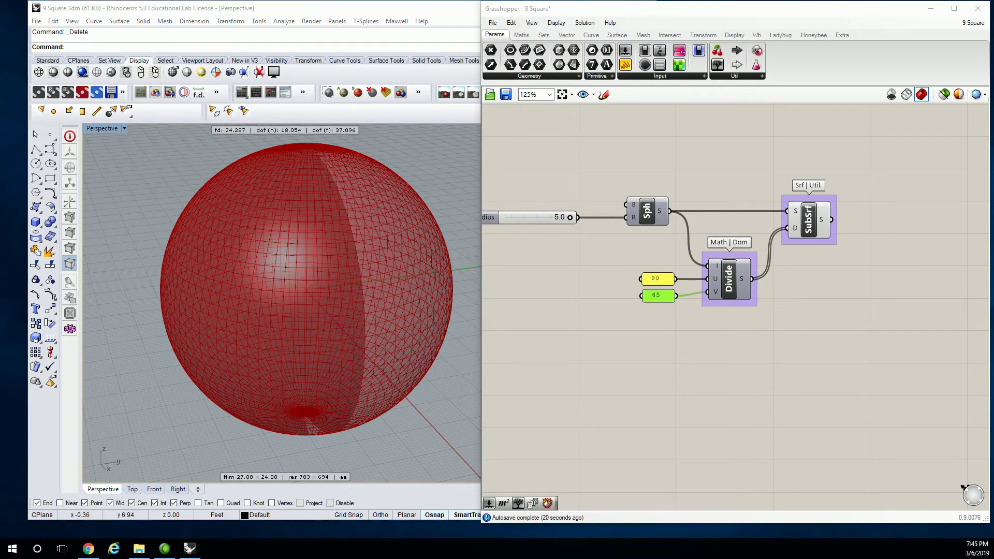
Step: Lower the division counts to 30 and 15 and orbit to view the coarser panels
{"action": "double_click", "coordinate": [660, 278]}
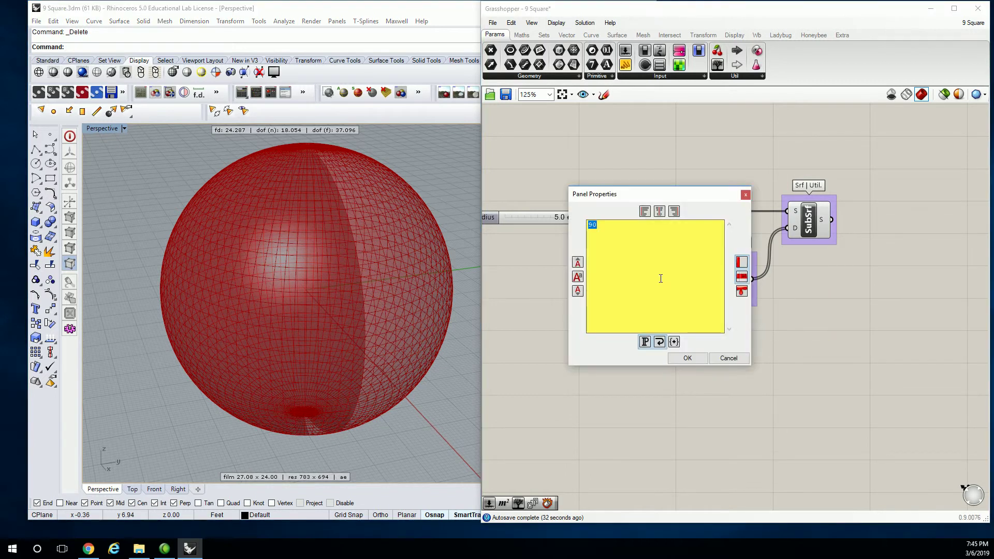
{"action": "type", "text": "30"}
{"action": "left_click", "coordinate": [687, 357]}
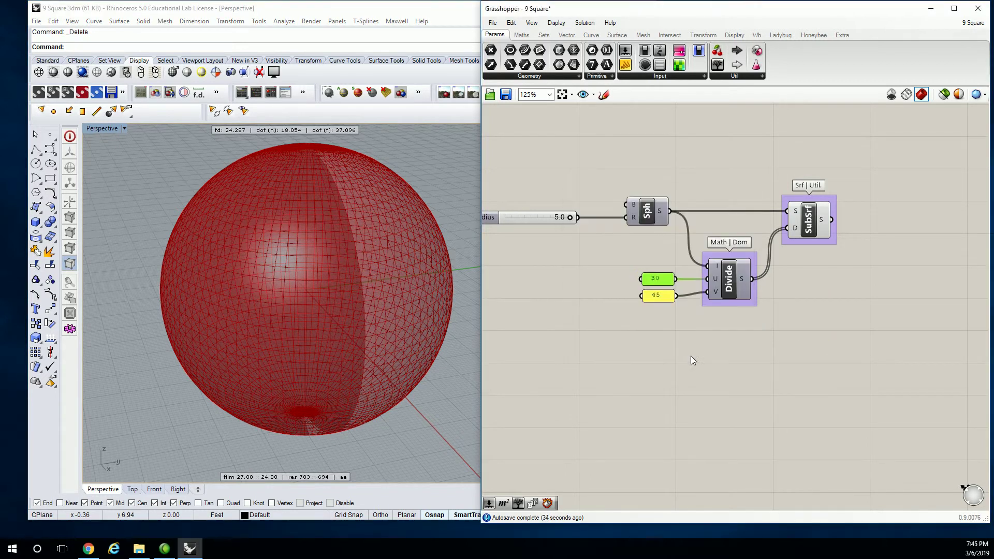
{"action": "double_click", "coordinate": [659, 296]}
{"action": "type", "text": "15"}
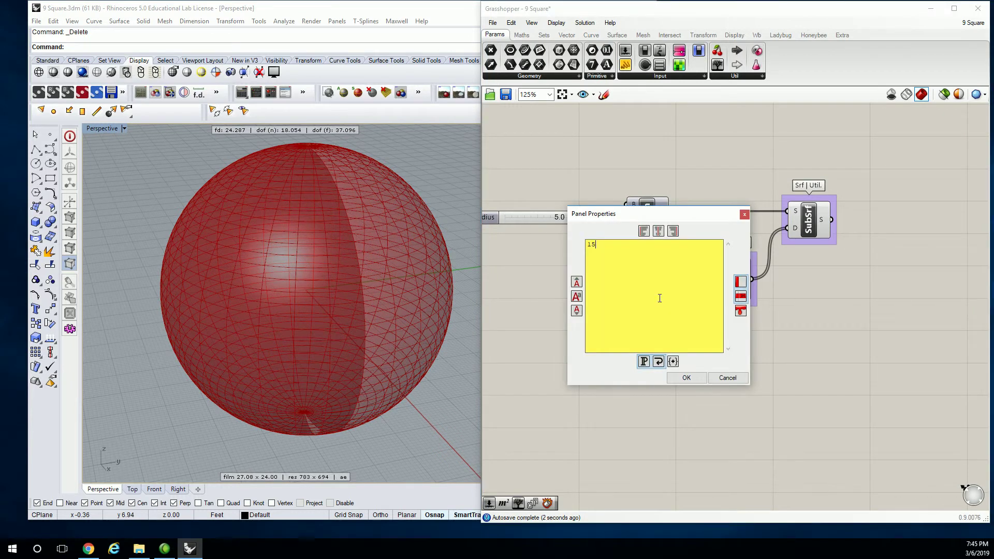
{"action": "left_click", "coordinate": [686, 377]}
{"action": "mouse_move", "coordinate": [418, 273]}
{"action": "right_mouse_down"}
{"action": "mouse_move", "coordinate": [377, 241]}
{"action": "mouse_move", "coordinate": [399, 266]}
{"action": "right_mouse_up"}
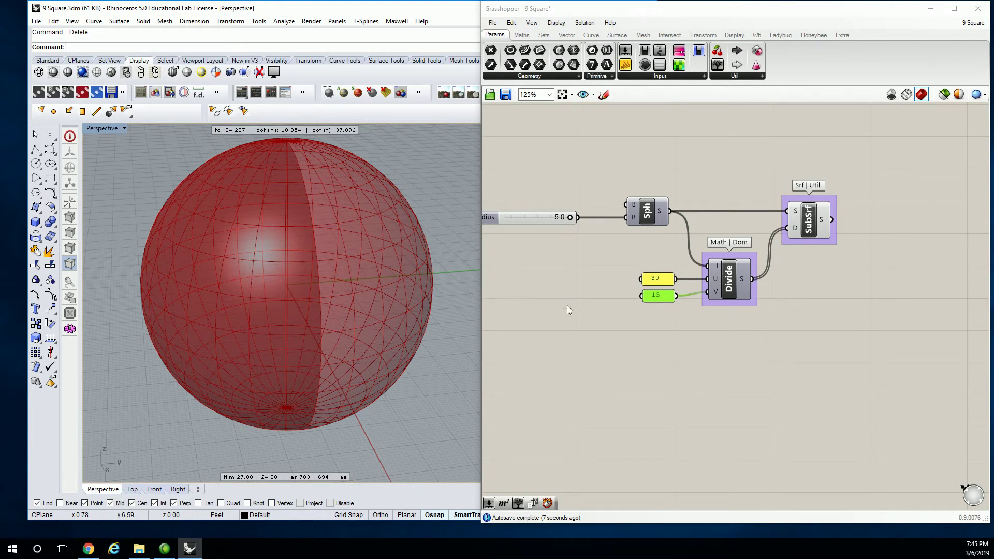
Step: Wire SubSrf's S output into a new Panel, enlarge it and scroll to surface 449
{"action": "right_click_drag", "start_coordinate": [825, 215], "coordinate": [799, 219]}
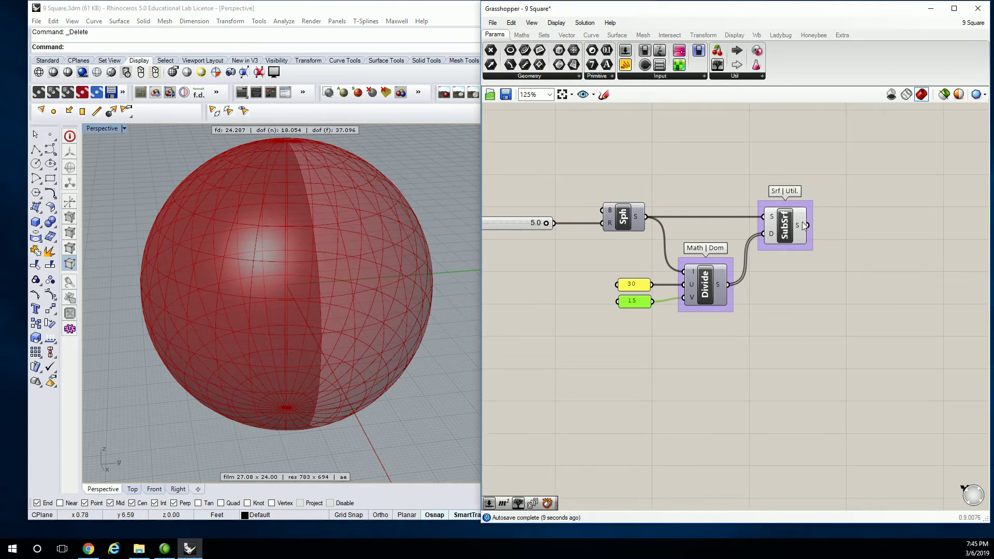
{"action": "right_click_drag", "start_coordinate": [906, 223], "coordinate": [800, 241]}
{"action": "left_click_drag", "start_coordinate": [625, 64], "coordinate": [767, 219]}
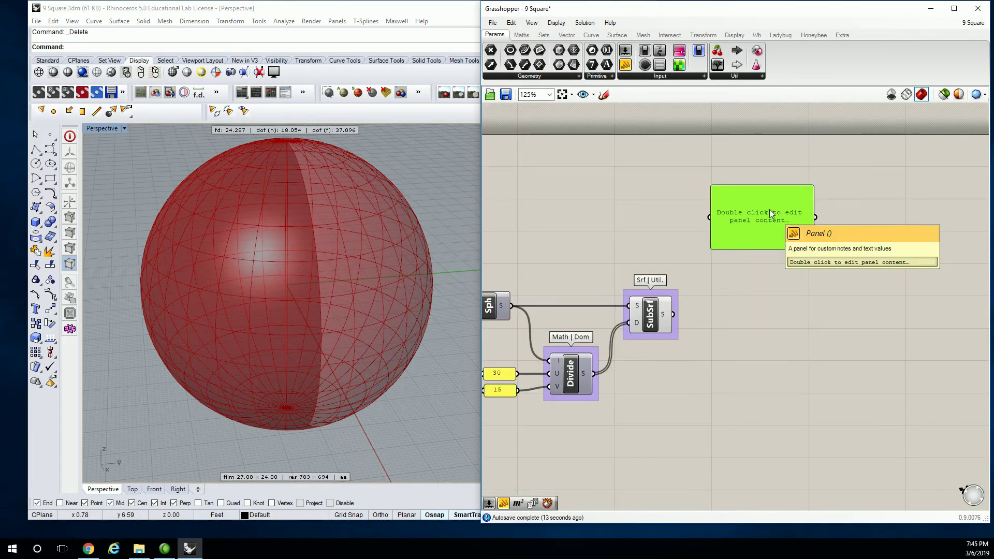
{"action": "left_click_drag", "start_coordinate": [673, 314], "coordinate": [765, 197]}
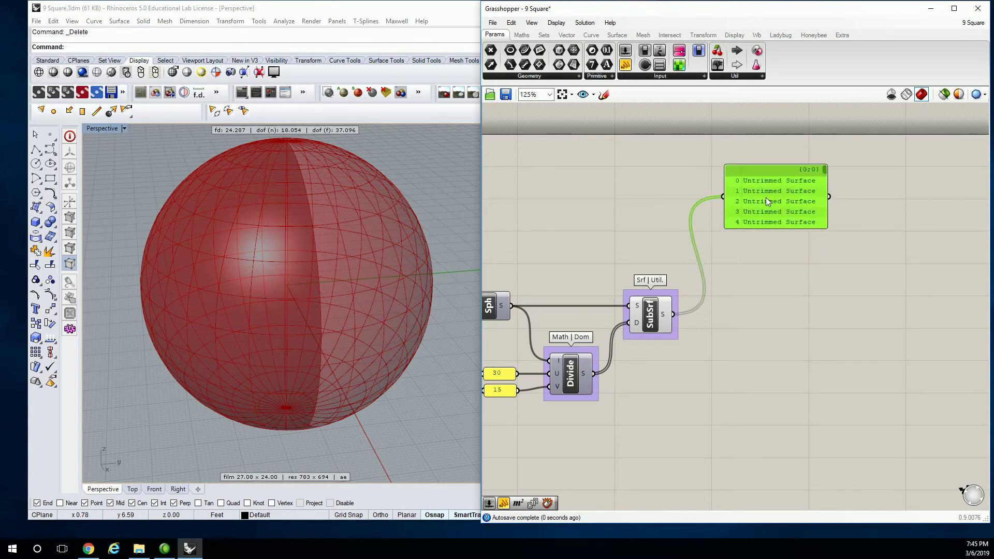
{"action": "left_click_drag", "start_coordinate": [827, 227], "coordinate": [942, 302]}
{"action": "right_click_drag", "start_coordinate": [876, 257], "coordinate": [824, 240]}
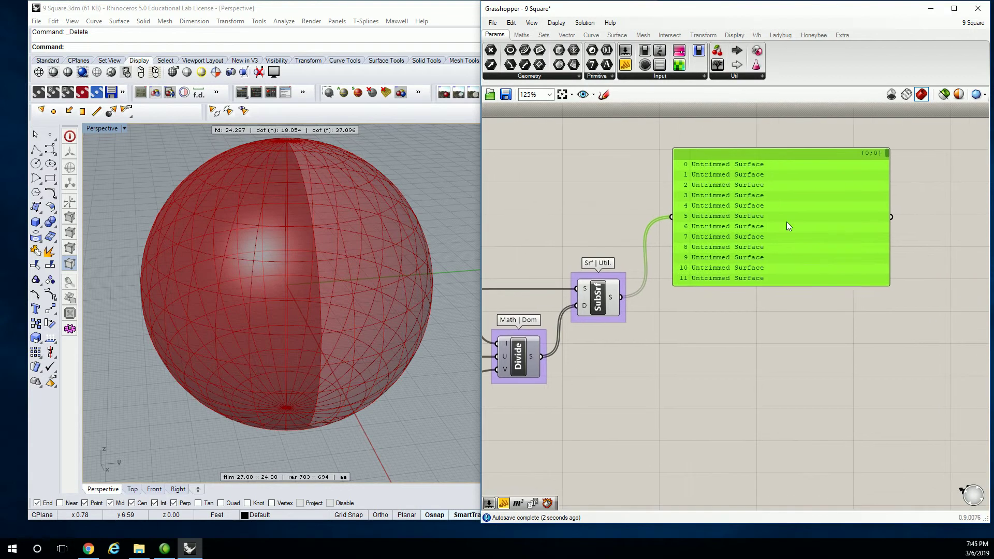
{"action": "left_click_drag", "start_coordinate": [825, 243], "coordinate": [858, 217]}
{"action": "right_click", "coordinate": [817, 194]}
{"action": "left_click", "coordinate": [906, 154]}
{"action": "left_click_drag", "start_coordinate": [919, 127], "coordinate": [932, 271]}
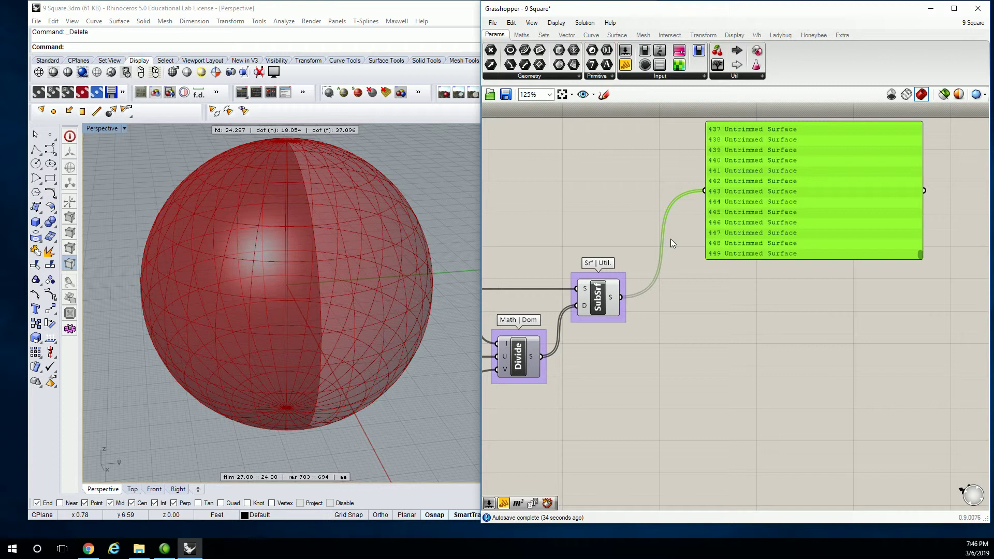
Step: Place a Vector 2Pt component from the Vector tab next to the SubSrf panel
{"action": "scroll", "coordinate": [664, 201], "scroll_direction": "down", "scroll_amount": 5}
{"action": "left_click_drag", "start_coordinate": [515, 126], "coordinate": [781, 206]}
{"action": "left_click", "coordinate": [757, 267]}
{"action": "scroll", "coordinate": [756, 267], "scroll_direction": "up", "scroll_amount": 6}
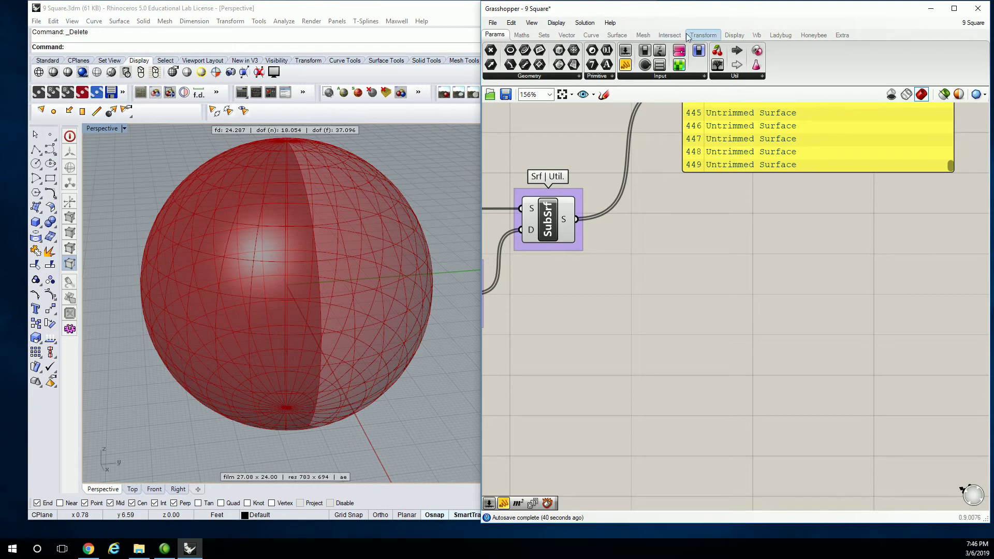
{"action": "left_click", "coordinate": [711, 36]}
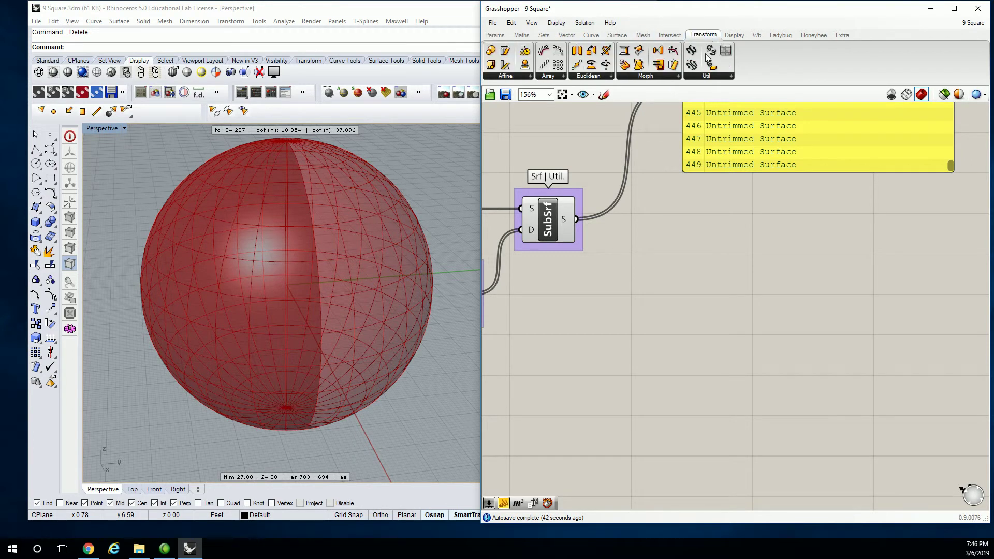
{"action": "left_click", "coordinate": [569, 37]}
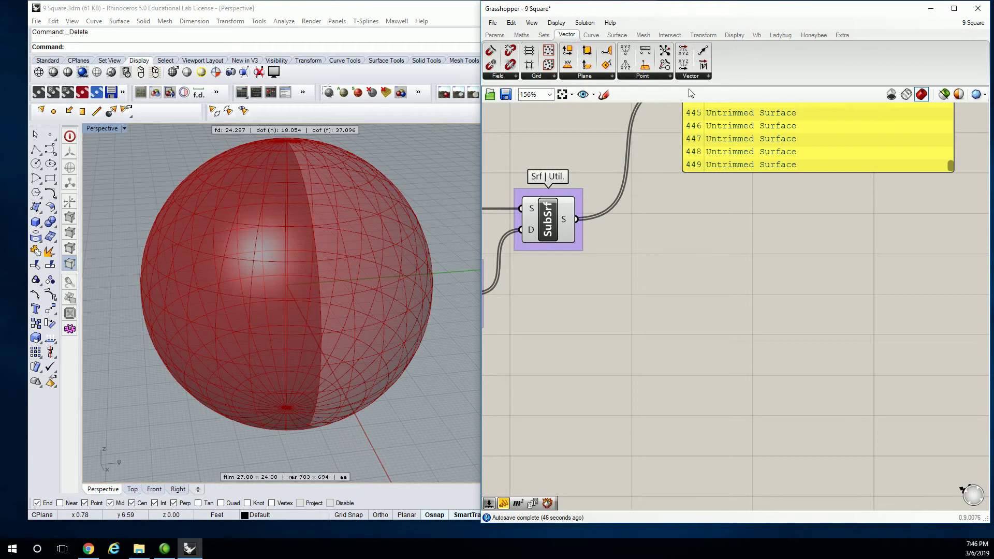
{"action": "left_click", "coordinate": [700, 77]}
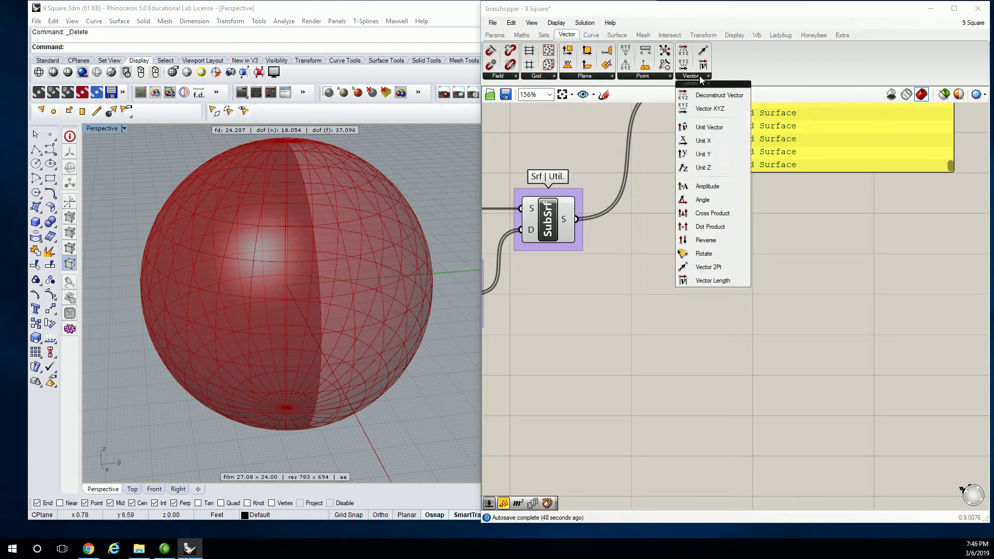
{"action": "left_click", "coordinate": [713, 270]}
{"action": "left_click", "coordinate": [797, 251]}
{"action": "left_click_drag", "start_coordinate": [796, 251], "coordinate": [775, 244]}
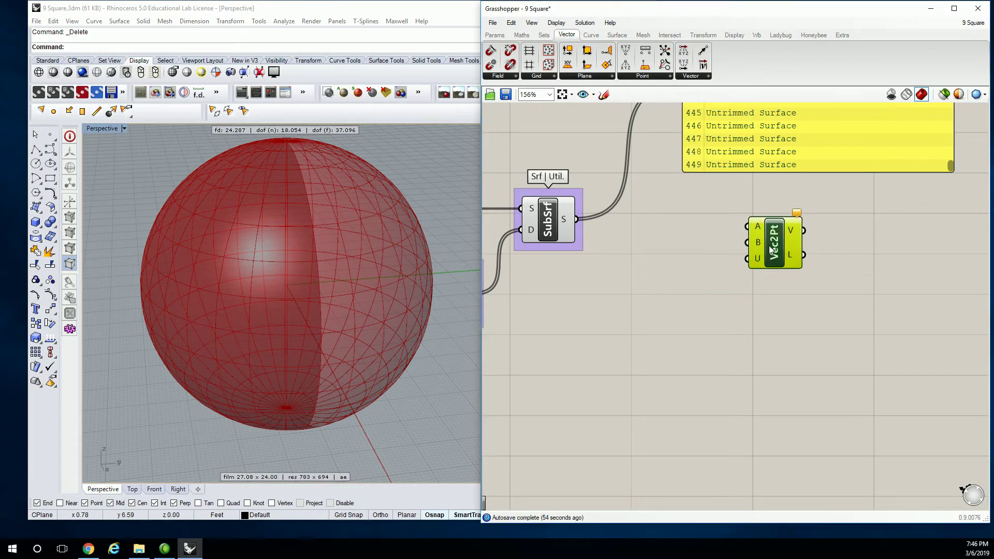
{"action": "left_click", "coordinate": [723, 208]}
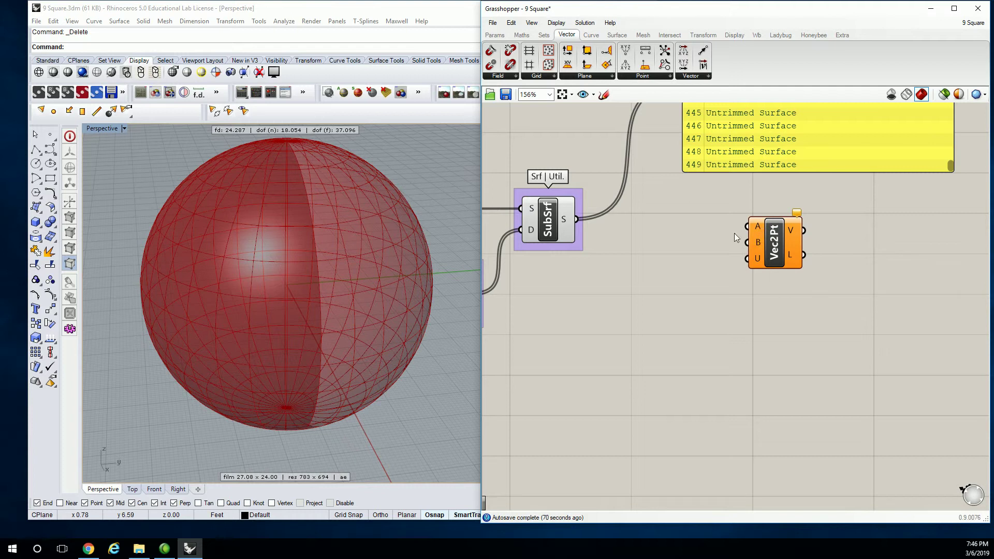
Step: Place an Area component from Surface > Analysis below the sub-surfaces
{"action": "scroll", "coordinate": [697, 236], "scroll_direction": "down", "scroll_amount": 2}
{"action": "right_click_drag", "start_coordinate": [698, 236], "coordinate": [700, 319]}
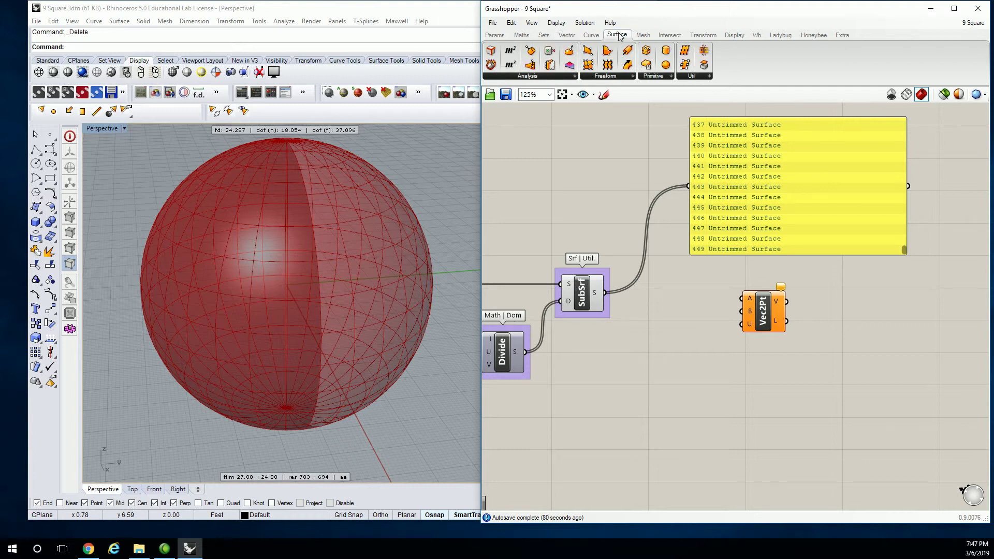
{"action": "left_click", "coordinate": [537, 77]}
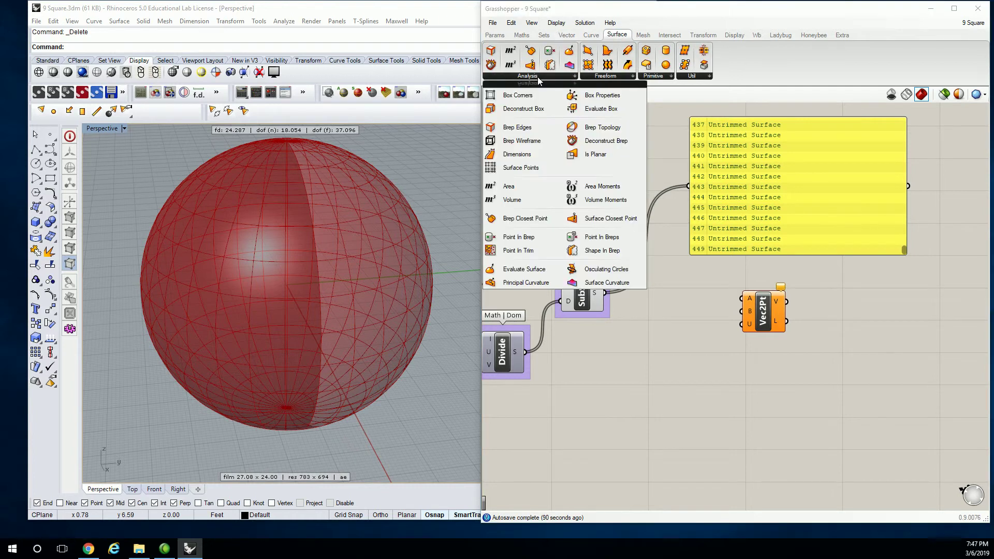
{"action": "left_click", "coordinate": [520, 187]}
{"action": "left_click", "coordinate": [681, 311]}
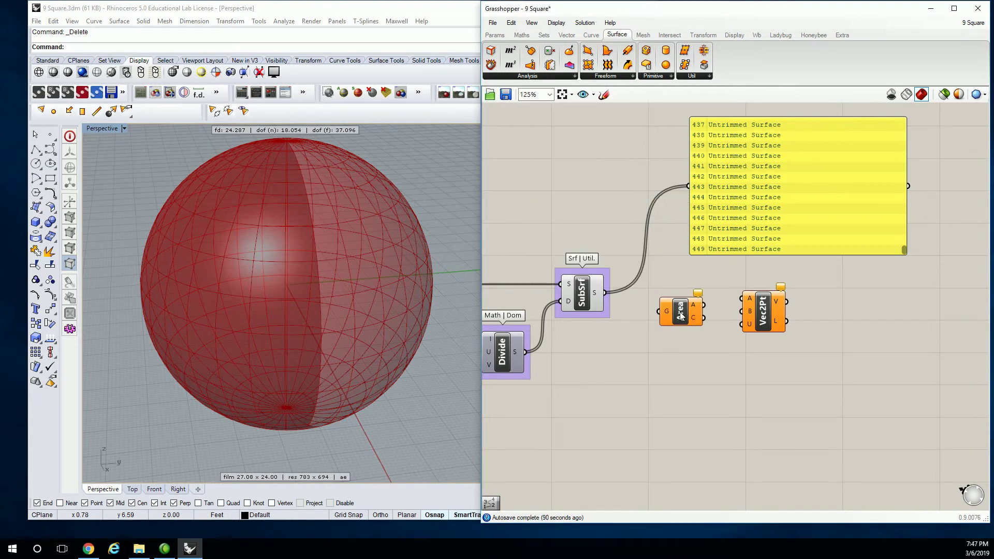
Step: Move the Vec2Pt component right and put it in its own group
{"action": "left_click_drag", "start_coordinate": [766, 311], "coordinate": [812, 315]}
{"action": "left_click", "coordinate": [800, 278]}
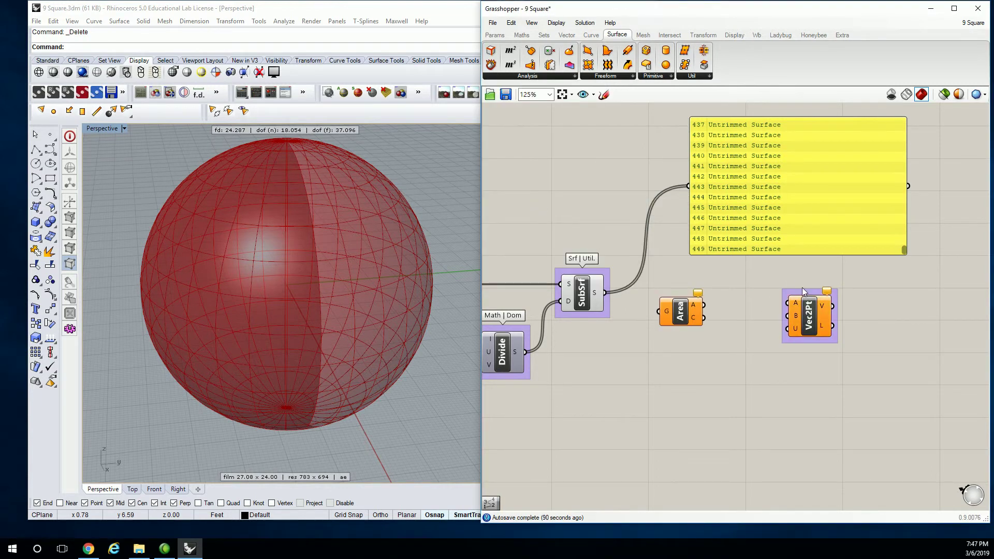
{"action": "right_click", "coordinate": [811, 295]}
Step: Name the vector group 'Vect | Vect' and group the Area component
{"action": "type", "text": "V"}
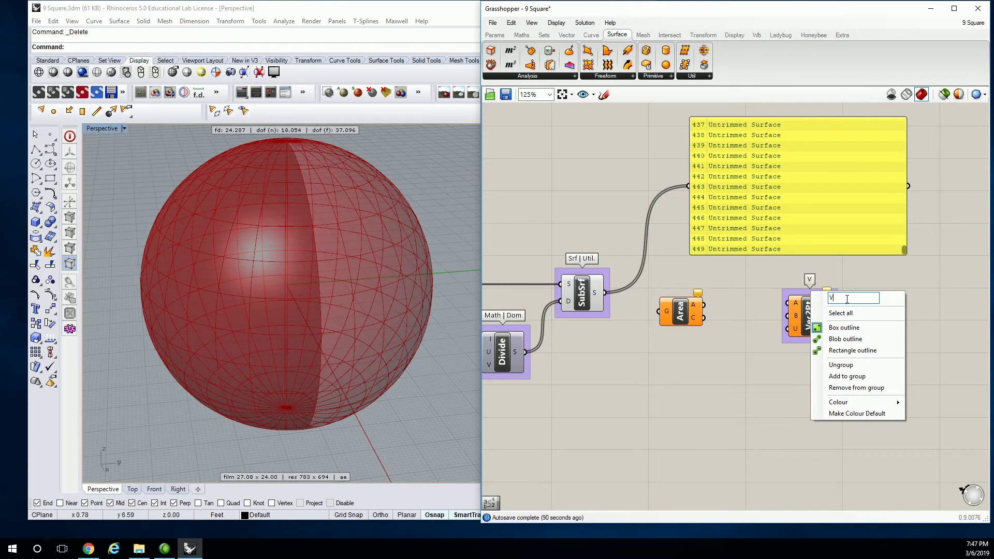
{"action": "type", "text": "ect | Vect"}
{"action": "left_click", "coordinate": [754, 267]}
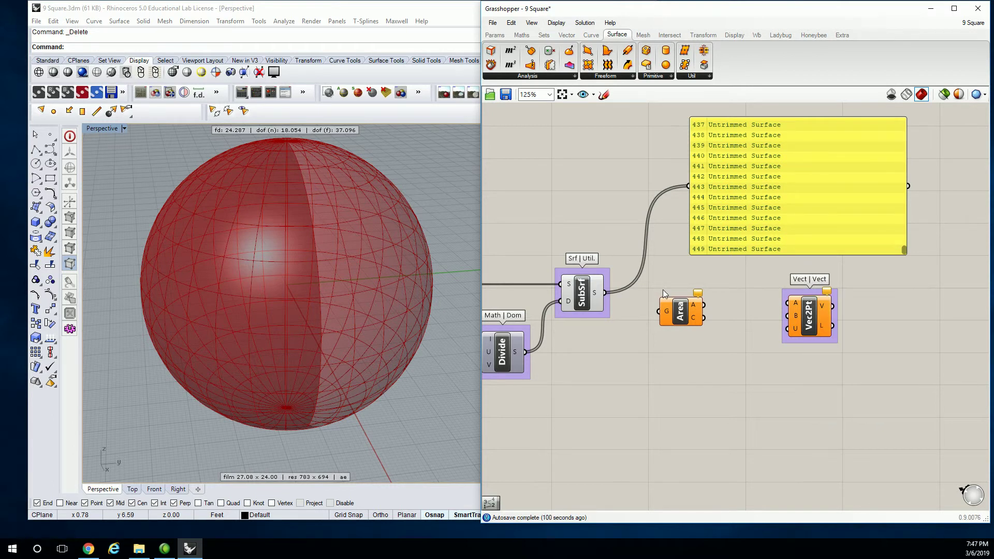
{"action": "key", "text": "ctrl+g"}
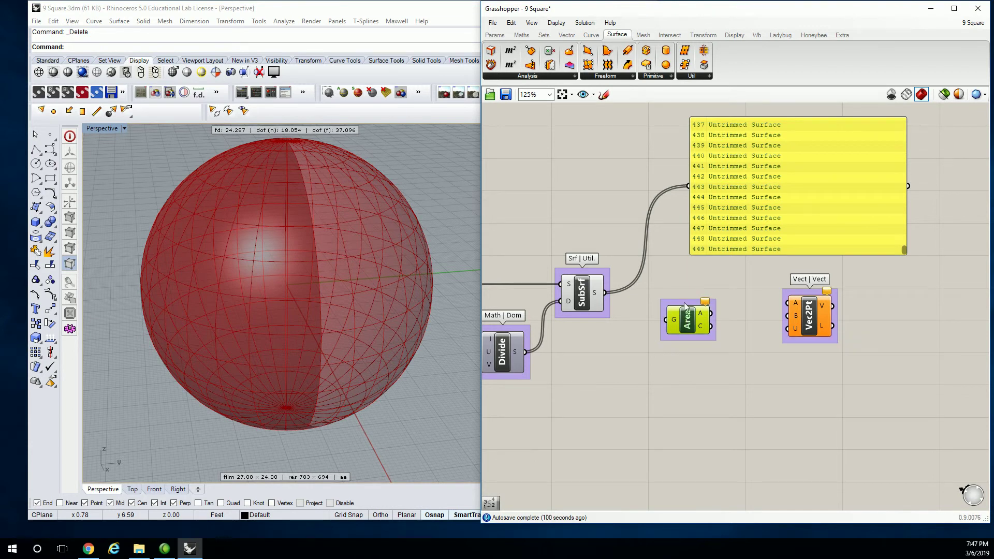
Step: Label the Area group 'Srf | Analysis' and feed SubSrf's sub-surfaces into Area's G input
{"action": "right_click", "coordinate": [692, 310]}
{"action": "type", "text": "Srf | Analysis"}
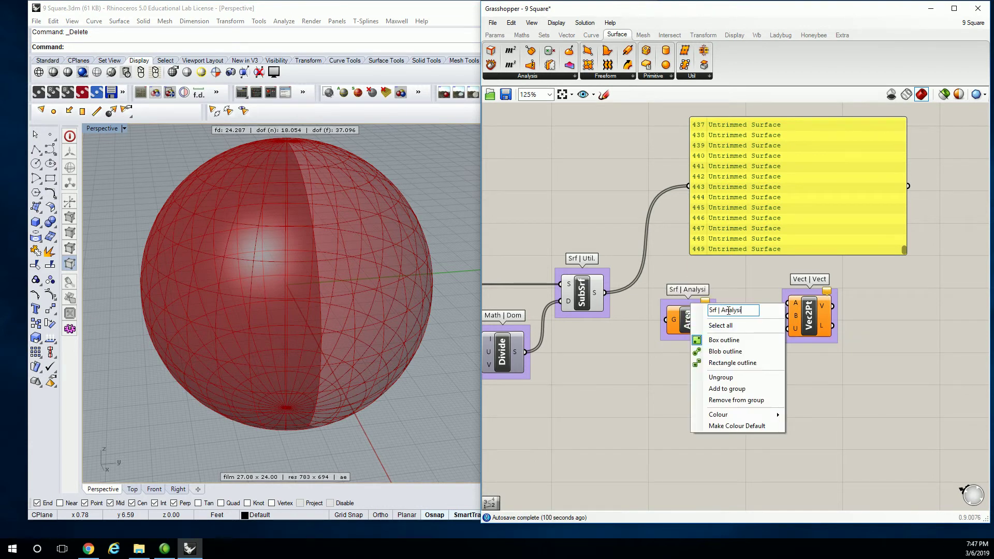
{"action": "key", "text": "Return"}
{"action": "left_click_drag", "start_coordinate": [687, 320], "coordinate": [679, 295]}
{"action": "left_click_drag", "start_coordinate": [605, 293], "coordinate": [666, 292]}
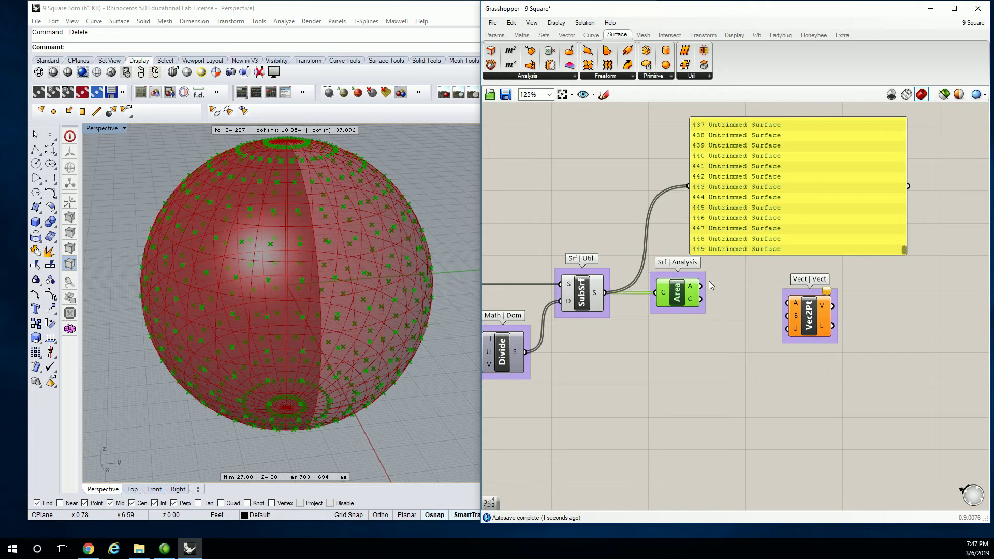
Step: Place a Rhino point at the origin 0,0,0 beside the centroid-covered sphere
{"action": "left_click_drag", "start_coordinate": [757, 237], "coordinate": [771, 206]}
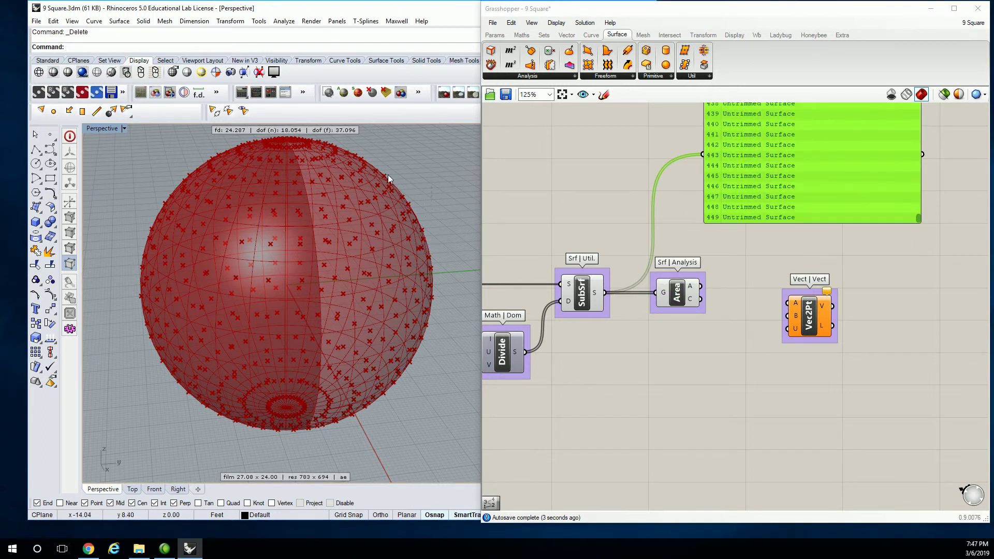
{"action": "right_click_drag", "start_coordinate": [336, 182], "coordinate": [393, 211]}
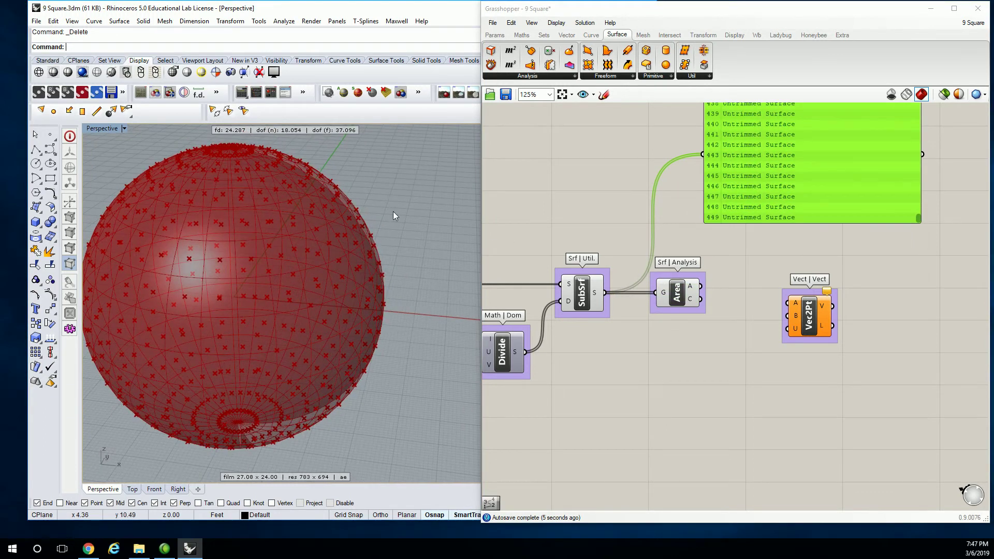
{"action": "left_click", "coordinate": [50, 136]}
{"action": "type", "text": "0,0,0"}
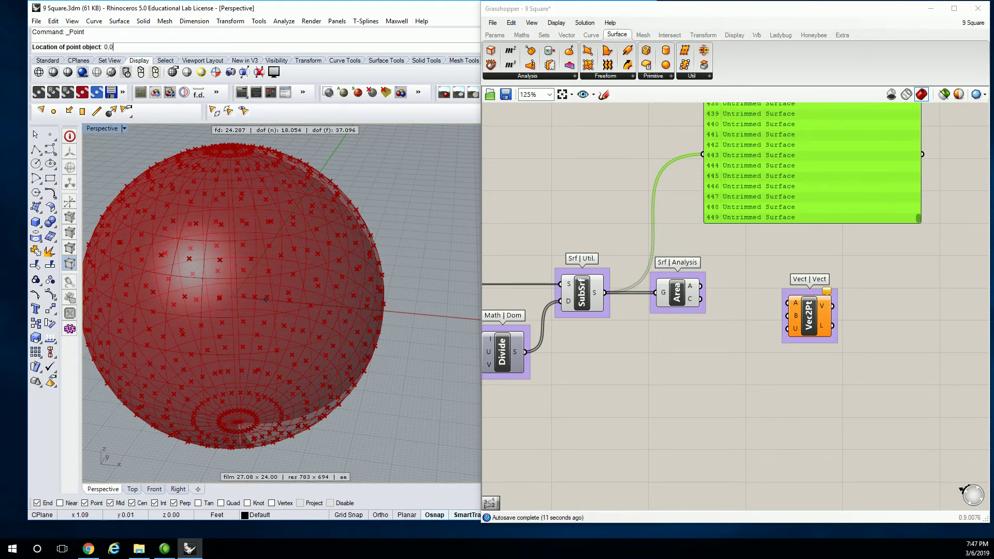
{"action": "key", "text": "Return"}
{"action": "right_click_drag", "start_coordinate": [265, 300], "coordinate": [333, 316]}
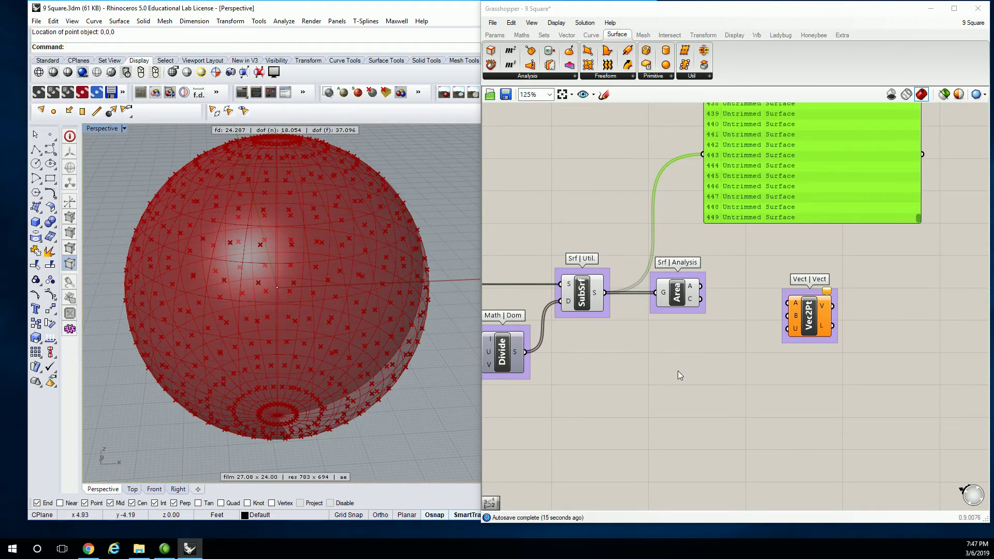
{"action": "scroll", "coordinate": [828, 343], "scroll_direction": "down", "scroll_amount": 5}
{"action": "scroll", "coordinate": [733, 324], "scroll_direction": "up", "scroll_amount": 3}
{"action": "left_click", "coordinate": [855, 283]}
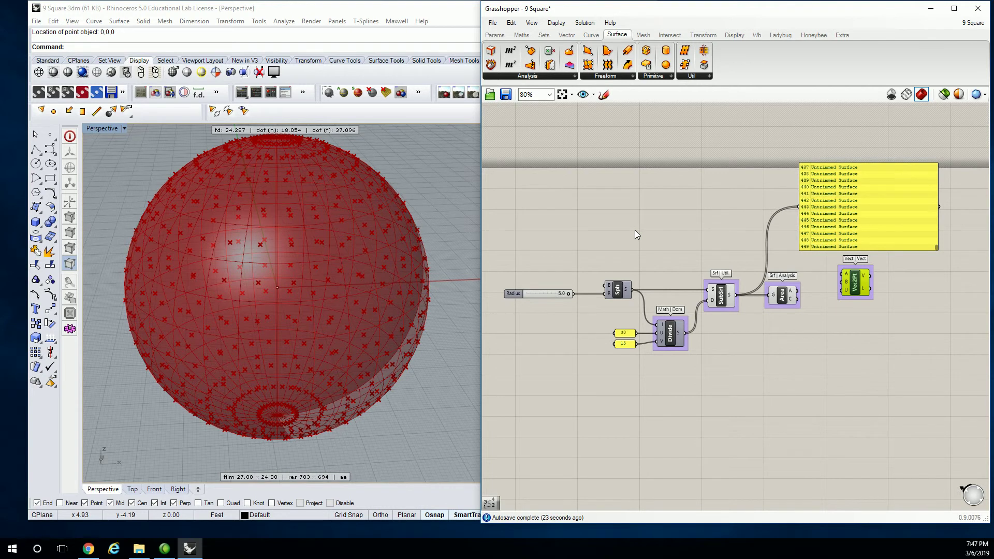
Step: Drop a Point parameter from Params and set it to one point picked in Rhino
{"action": "left_click", "coordinate": [495, 34]}
{"action": "left_click_drag", "start_coordinate": [491, 50], "coordinate": [557, 258]}
{"action": "right_click", "coordinate": [557, 257]}
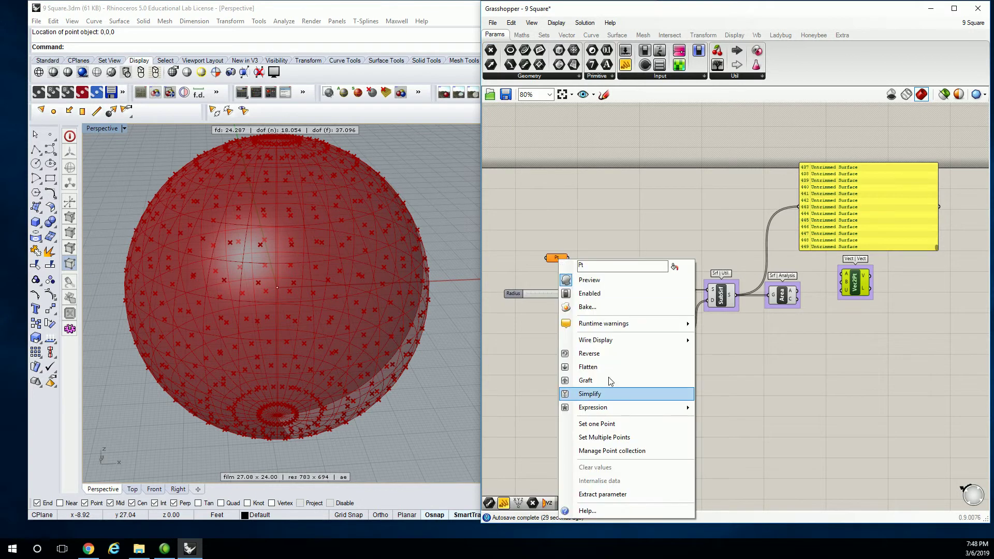
{"action": "left_click", "coordinate": [597, 424]}
{"action": "left_click", "coordinate": [277, 288]}
{"action": "left_click", "coordinate": [584, 262]}
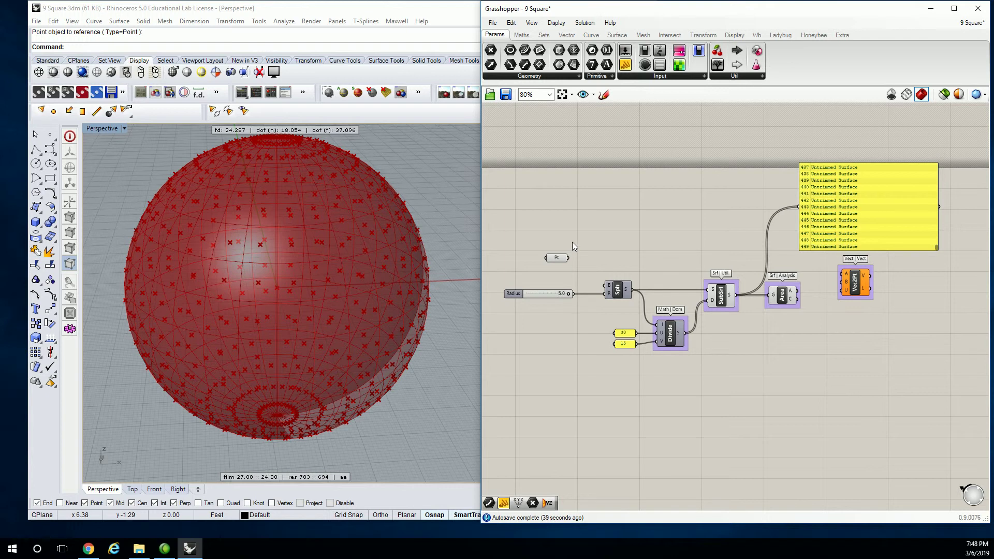
{"action": "mouse_move", "coordinate": [668, 259]}
{"action": "right_mouse_down"}
{"action": "mouse_move", "coordinate": [620, 257]}
{"action": "mouse_move", "coordinate": [682, 256]}
{"action": "right_mouse_up"}
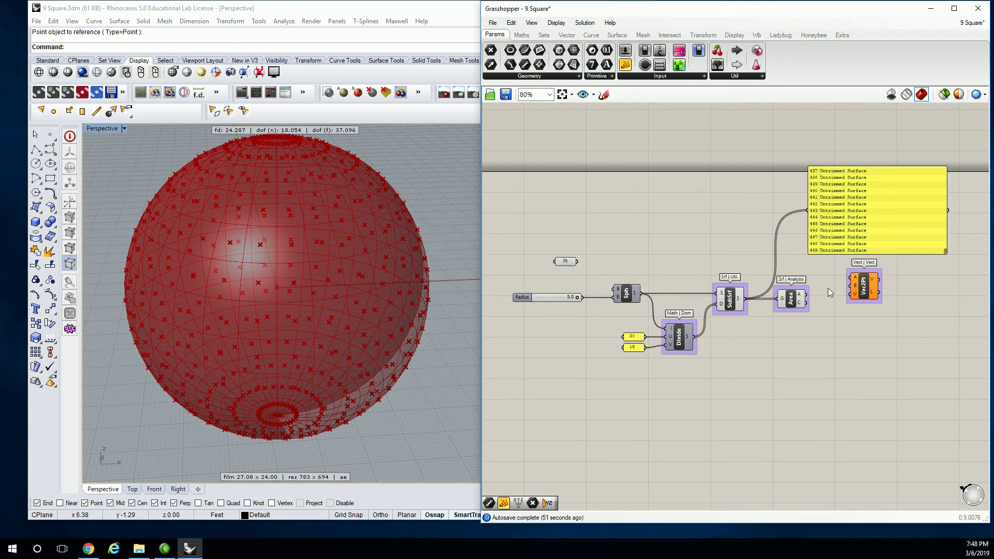
Step: Wire Pt into Vec2Pt's A input and Area's C centroids into its B input
{"action": "right_click_drag", "start_coordinate": [831, 275], "coordinate": [755, 266]}
{"action": "scroll", "coordinate": [830, 274], "scroll_direction": "up", "scroll_amount": 3}
{"action": "scroll", "coordinate": [816, 273], "scroll_direction": "down", "scroll_amount": 3}
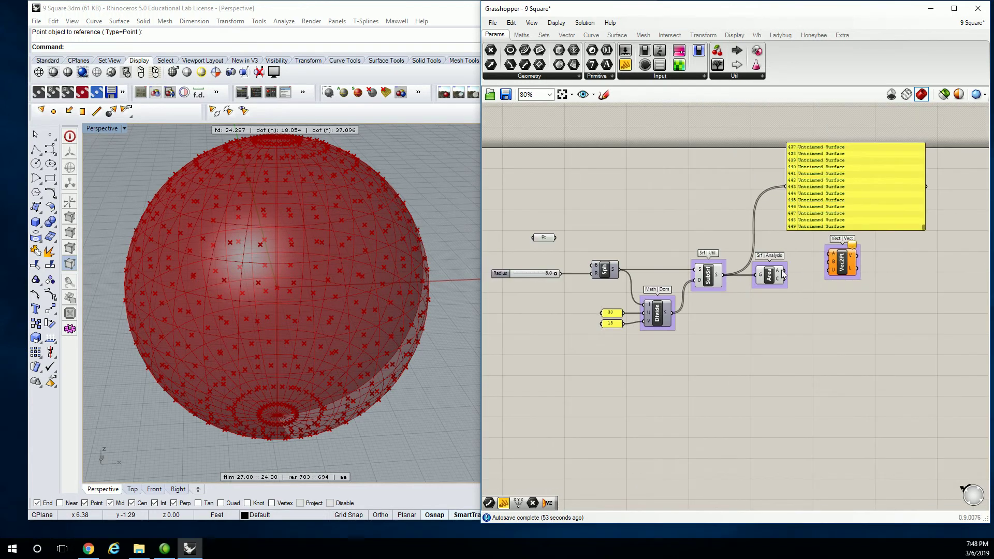
{"action": "left_click_drag", "start_coordinate": [546, 239], "coordinate": [828, 254]}
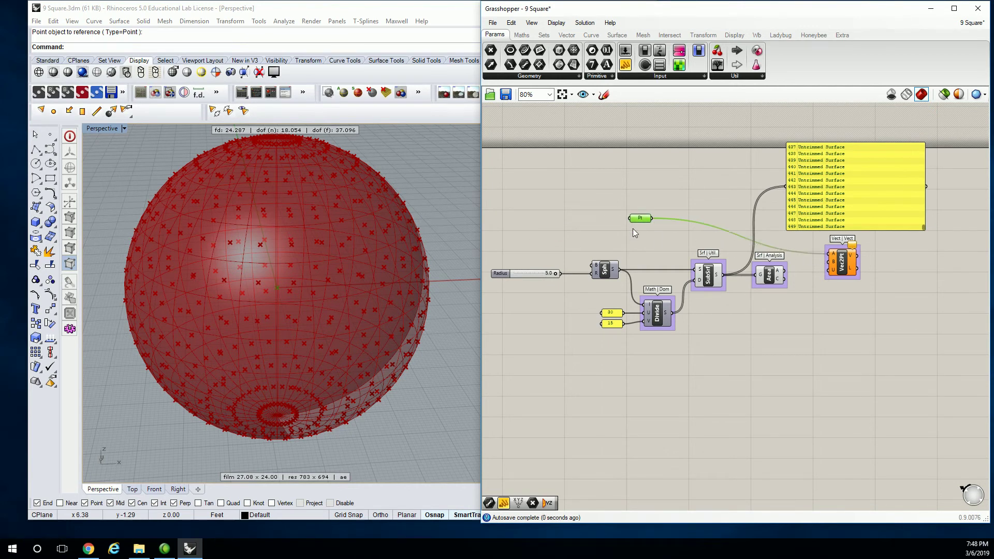
{"action": "left_click_drag", "start_coordinate": [644, 222], "coordinate": [775, 244]}
{"action": "scroll", "coordinate": [797, 259], "scroll_direction": "up", "scroll_amount": 4}
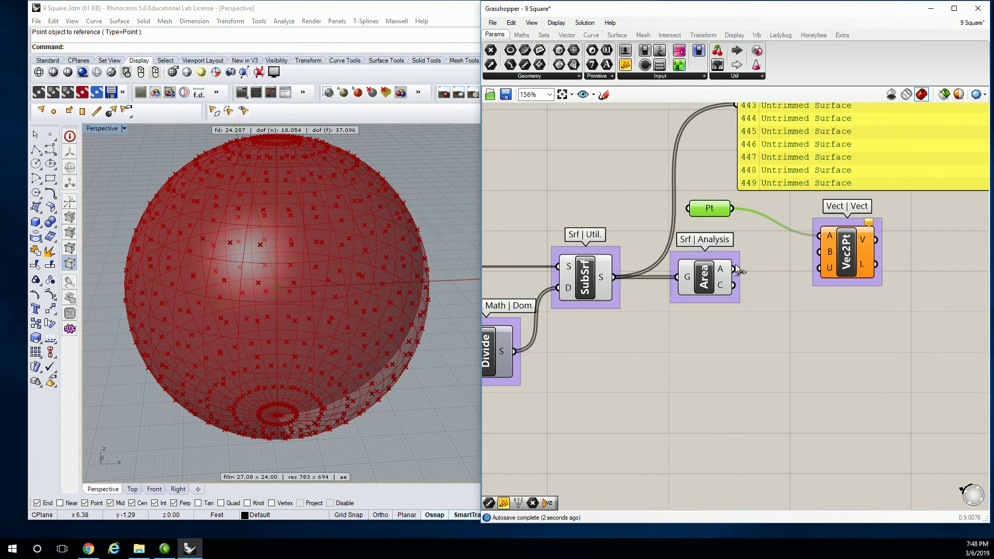
{"action": "left_click_drag", "start_coordinate": [734, 285], "coordinate": [818, 254]}
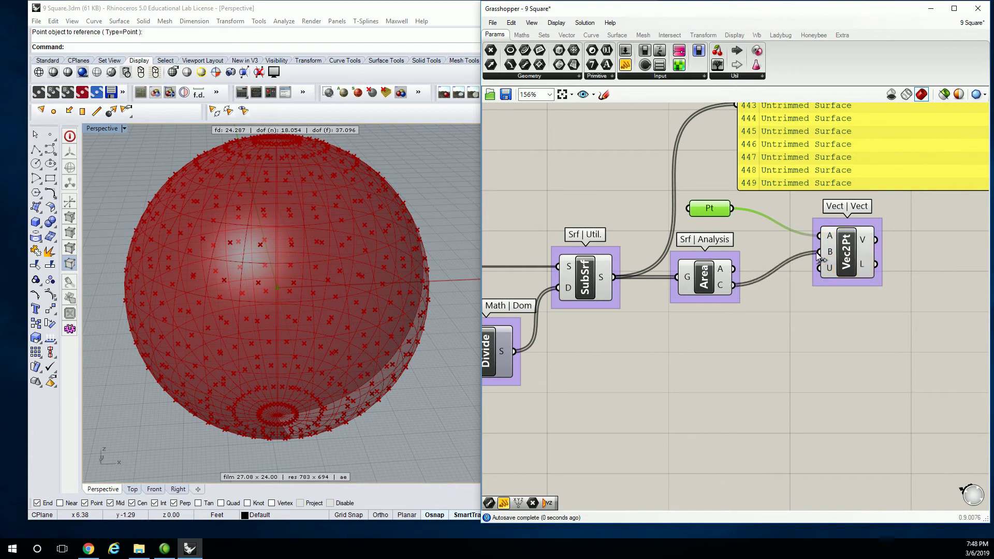
{"action": "left_click", "coordinate": [851, 257]}
{"action": "scroll", "coordinate": [854, 261], "scroll_direction": "down", "scroll_amount": 2}
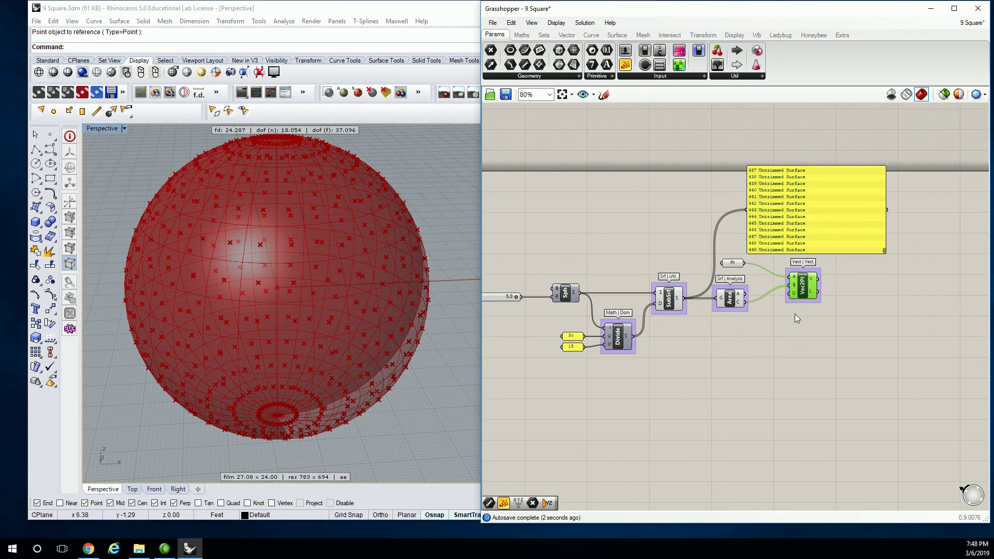
{"action": "scroll", "coordinate": [785, 290], "scroll_direction": "up", "scroll_amount": 3}
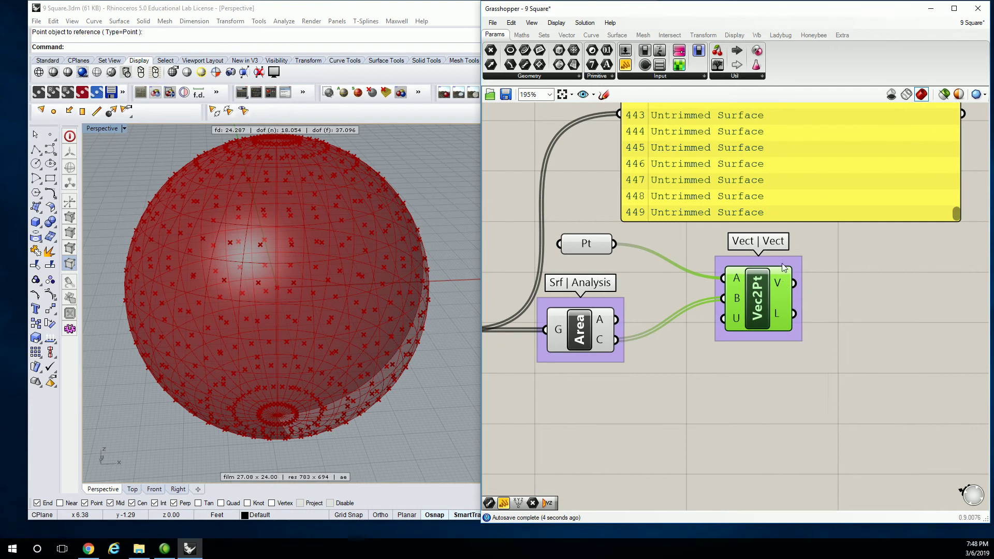
Step: Place a Vector Display component from Display > Vector on the canvas
{"action": "left_click", "coordinate": [734, 35]}
{"action": "left_click", "coordinate": [712, 76]}
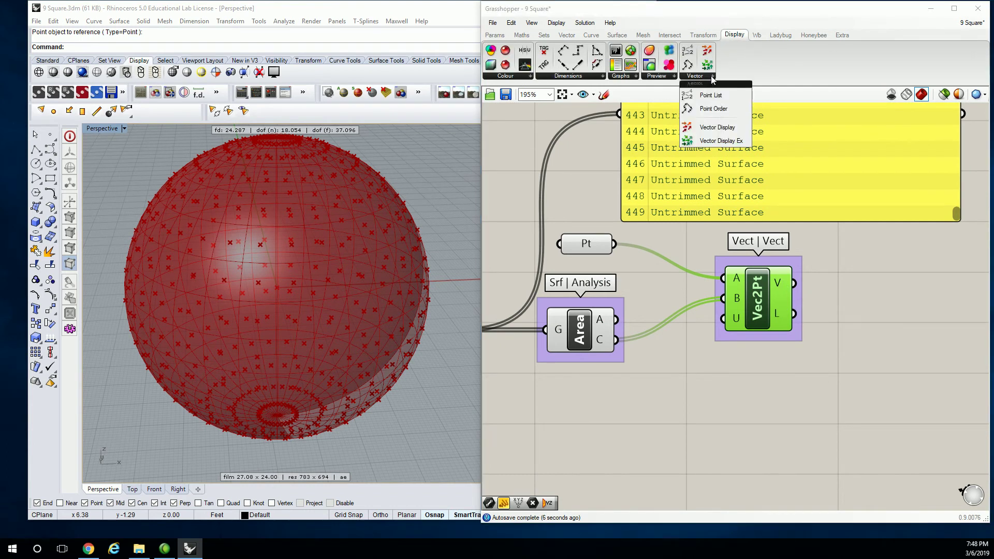
{"action": "left_click", "coordinate": [718, 127]}
{"action": "left_click", "coordinate": [843, 287]}
Step: Wire Pt into Vector Display's A input and Vec2Pt's V output into its V input
{"action": "left_click_drag", "start_coordinate": [793, 283], "coordinate": [868, 286]}
{"action": "mouse_move", "coordinate": [884, 287]}
{"action": "left_click_drag", "start_coordinate": [615, 244], "coordinate": [876, 250]}
{"action": "left_click_drag", "start_coordinate": [794, 283], "coordinate": [891, 267]}
{"action": "scroll", "coordinate": [316, 267], "scroll_direction": "up", "scroll_amount": 3}
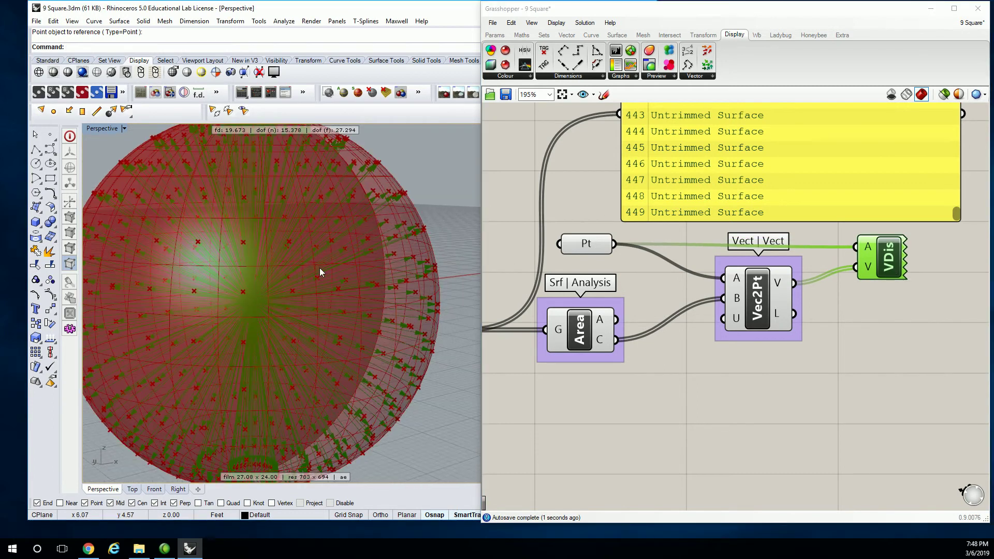
{"action": "scroll", "coordinate": [311, 265], "scroll_direction": "up", "scroll_amount": 1}
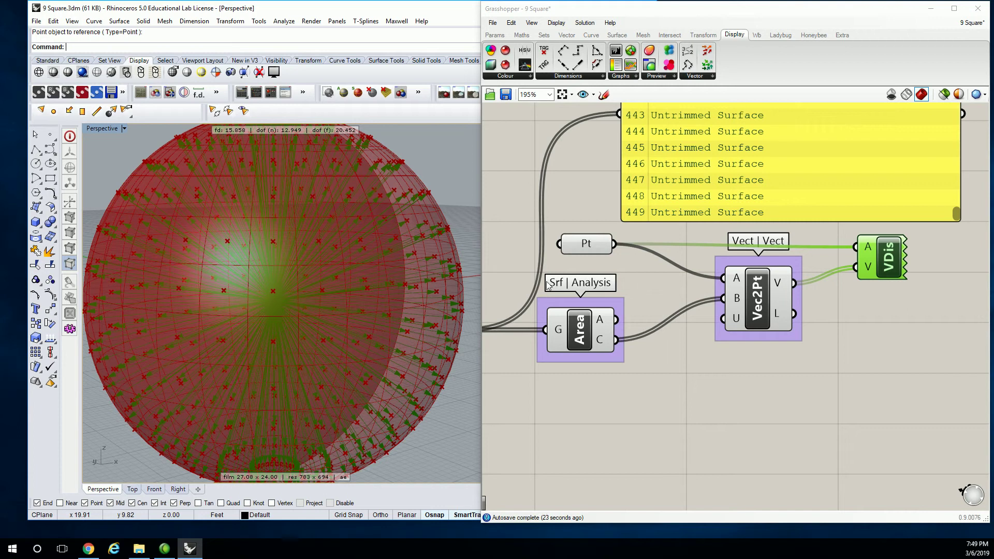
Step: Zoom out around the sphere and create a new point in the Rhino scene
{"action": "scroll", "coordinate": [789, 290], "scroll_direction": "down", "scroll_amount": 5}
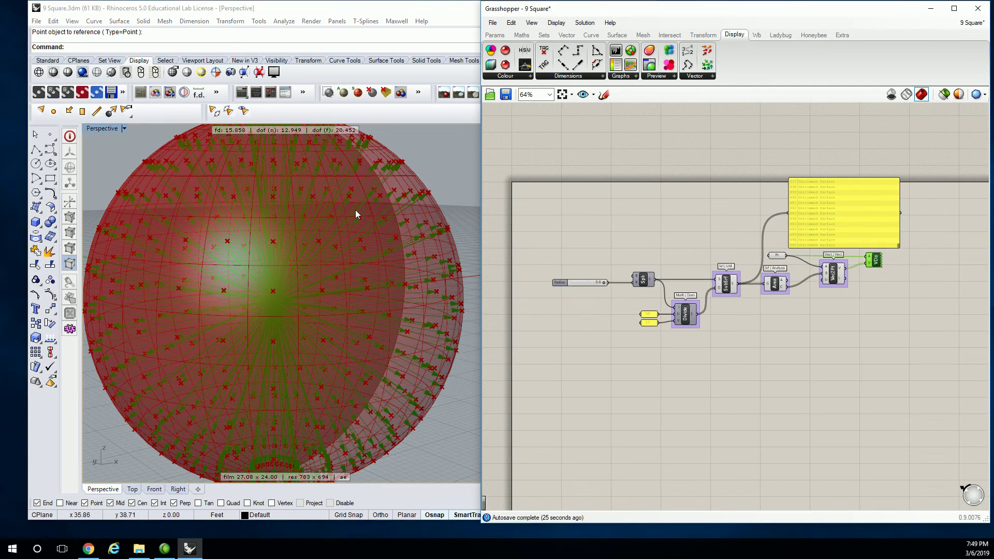
{"action": "scroll", "coordinate": [654, 260], "scroll_direction": "up", "scroll_amount": 4}
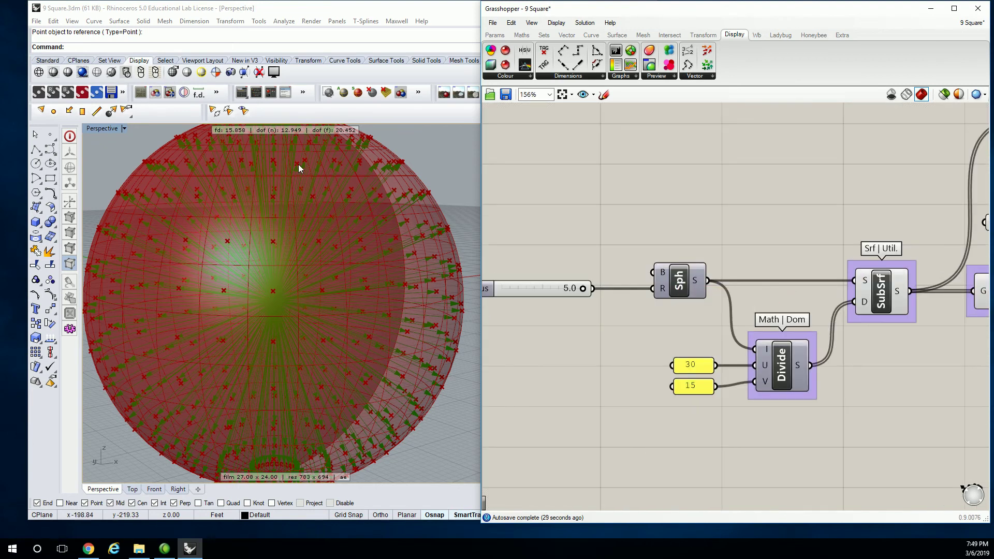
{"action": "right_click_drag", "start_coordinate": [456, 197], "coordinate": [245, 253]}
{"action": "scroll", "coordinate": [365, 232], "scroll_direction": "down", "scroll_amount": 3}
{"action": "right_click_drag", "start_coordinate": [365, 231], "coordinate": [258, 256]}
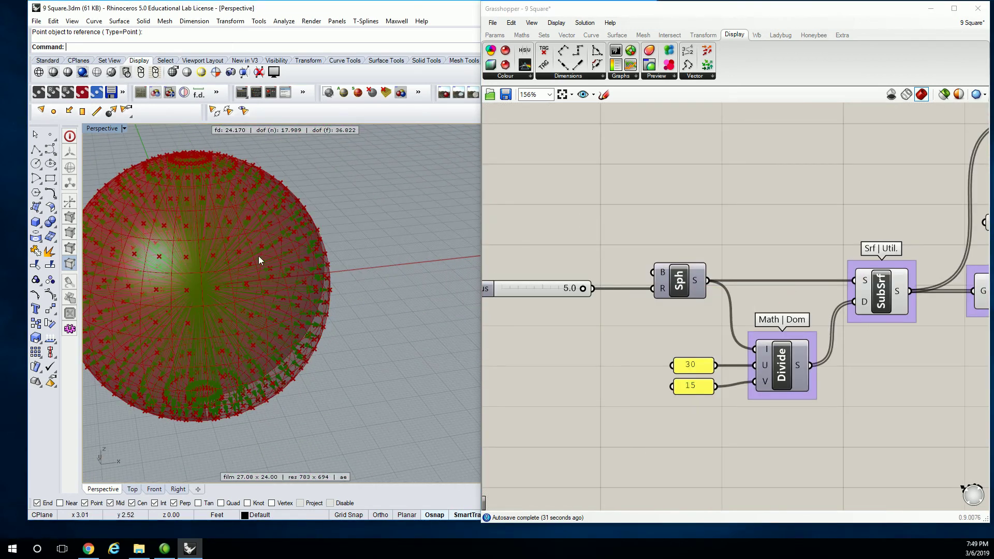
{"action": "left_click", "coordinate": [51, 135]}
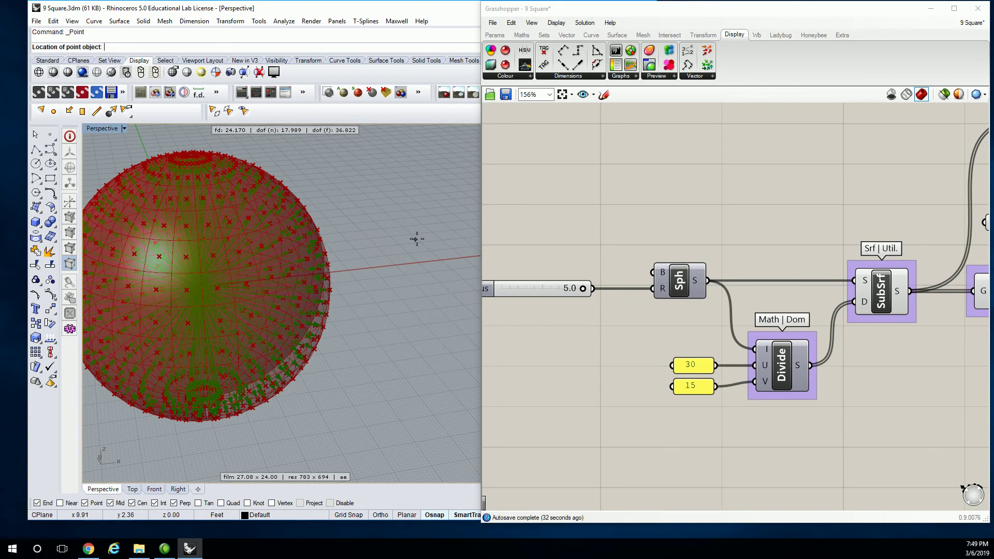
Step: Add a Point parameter referencing the new Rhino point and wire it into Sph's B input
{"action": "left_click", "coordinate": [494, 35]}
{"action": "left_click_drag", "start_coordinate": [491, 50], "coordinate": [542, 228]}
{"action": "right_click", "coordinate": [542, 228]}
{"action": "left_click", "coordinate": [593, 392]}
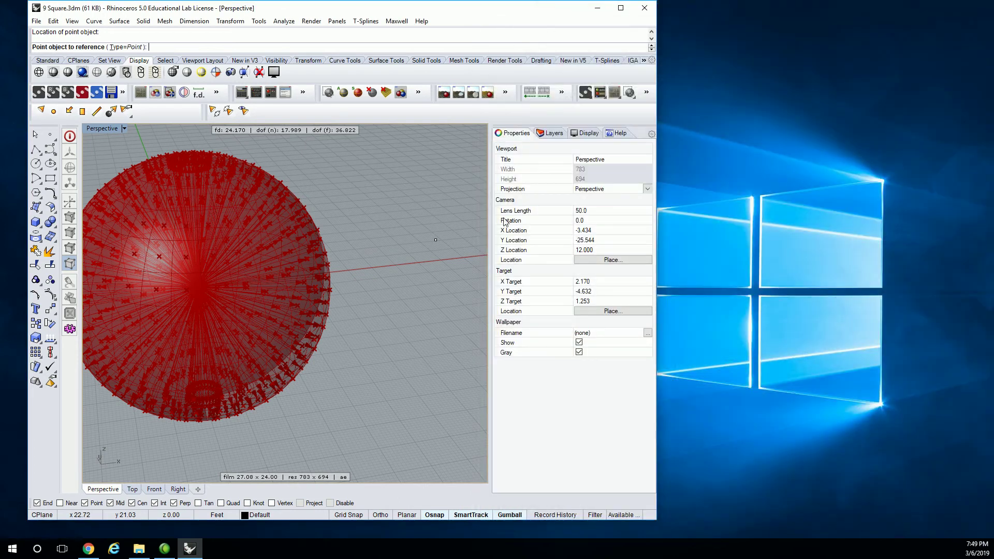
{"action": "left_click", "coordinate": [435, 240]}
{"action": "left_click_drag", "start_coordinate": [560, 229], "coordinate": [652, 273]}
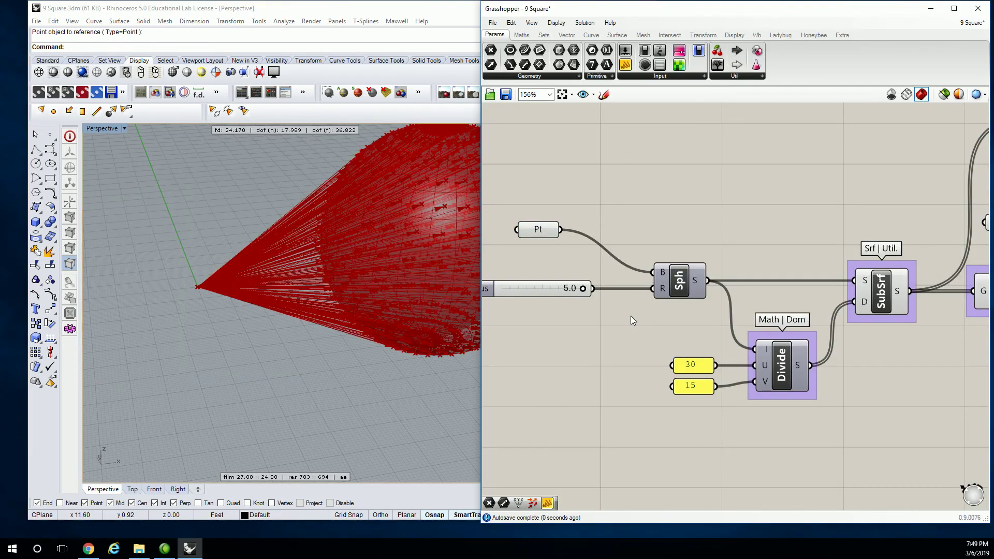
Step: Drag the original target Pt parameter left beside the new sphere-base point
{"action": "mouse_move", "coordinate": [349, 232]}
{"action": "right_mouse_down"}
{"action": "mouse_move", "coordinate": [312, 250]}
{"action": "mouse_move", "coordinate": [368, 234]}
{"action": "right_mouse_up"}
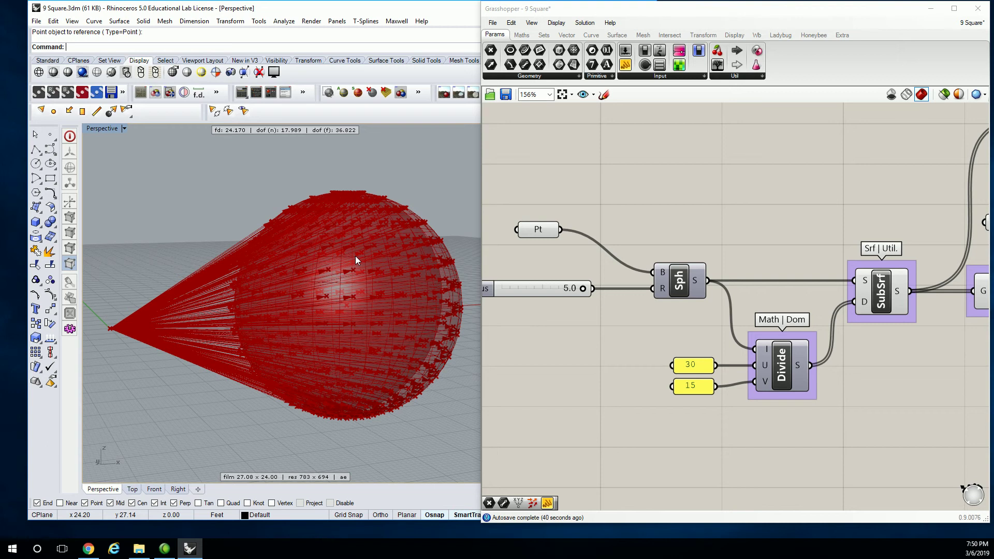
{"action": "left_click", "coordinate": [662, 197]}
{"action": "scroll", "coordinate": [662, 197], "scroll_direction": "down", "scroll_amount": 3}
{"action": "left_click_drag", "start_coordinate": [775, 215], "coordinate": [596, 241]}
{"action": "left_click", "coordinate": [607, 218]}
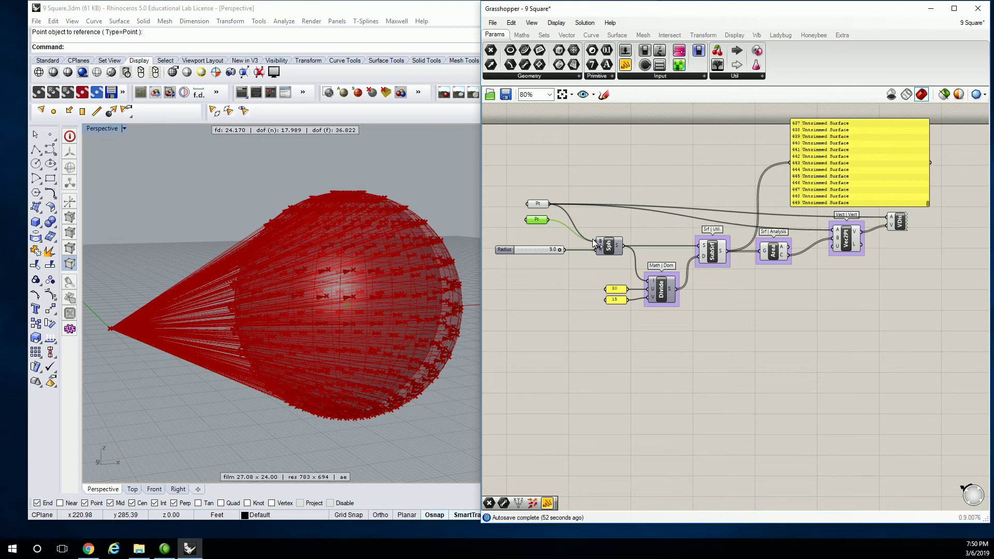
Step: Delete the extra Pt parameter and wire the remaining Pt into Sph's B input
{"action": "scroll", "coordinate": [317, 271], "scroll_direction": "down", "scroll_amount": 2}
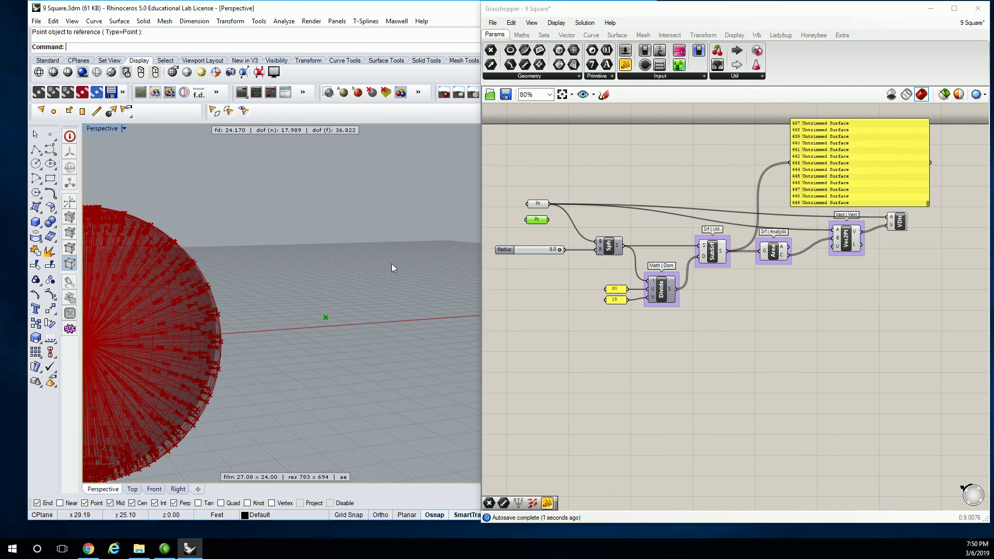
{"action": "key", "text": "Delete"}
{"action": "right_click_drag", "start_coordinate": [701, 179], "coordinate": [703, 175]}
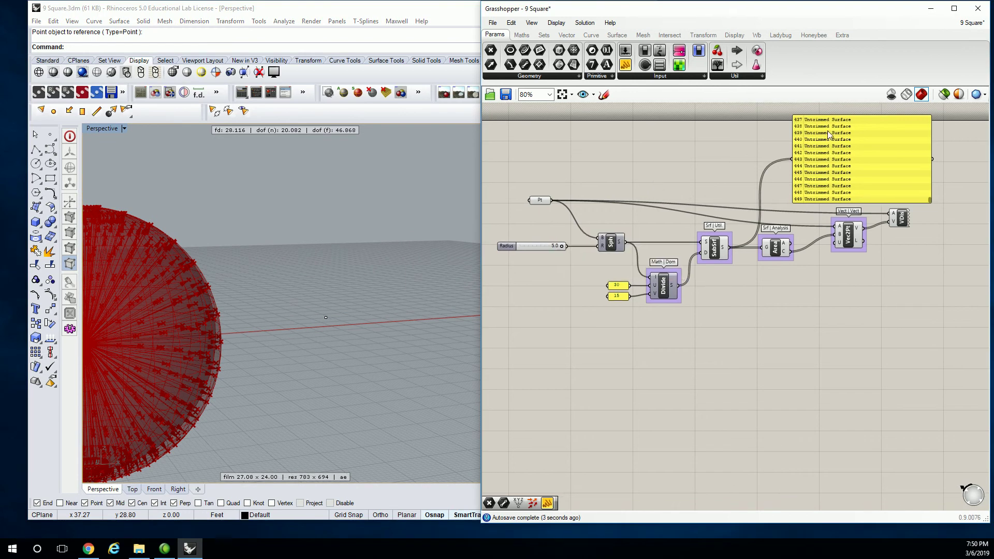
{"action": "left_click_drag", "start_coordinate": [852, 164], "coordinate": [855, 133]}
Step: Nudge the Vector Display component and select the referenced point in Rhino
{"action": "left_click_drag", "start_coordinate": [901, 218], "coordinate": [904, 212]}
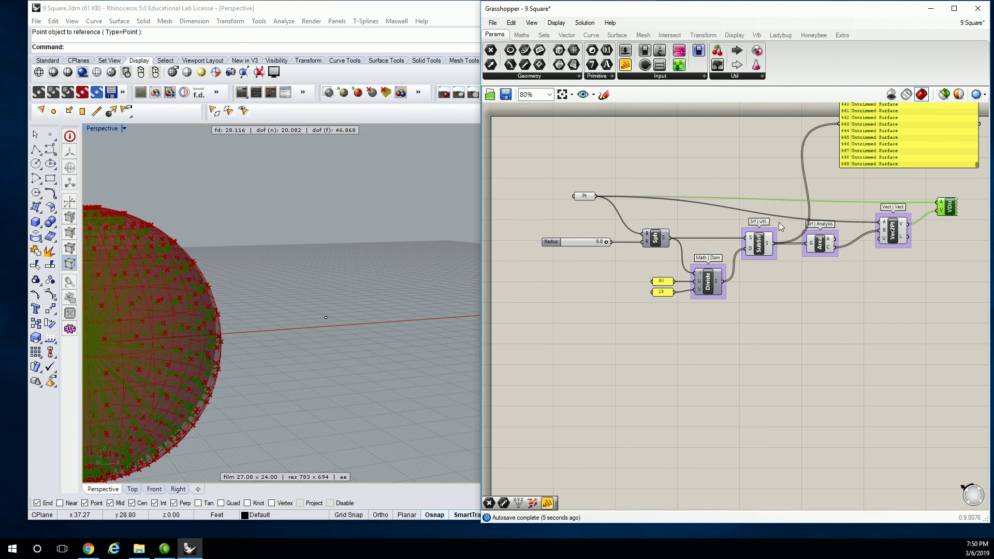
{"action": "scroll", "coordinate": [344, 284], "scroll_direction": "down", "scroll_amount": 3}
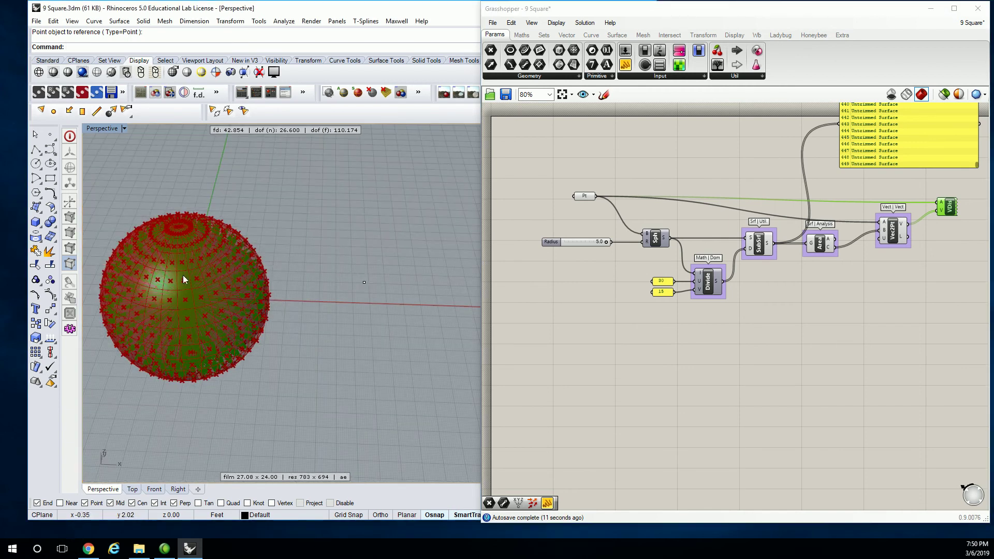
{"action": "left_click", "coordinate": [186, 298]}
Step: Move the referenced point in Rhino so the sphere and vectors follow, then re-centre the view and tidy the canvas
{"action": "left_click_drag", "start_coordinate": [210, 297], "coordinate": [460, 322]}
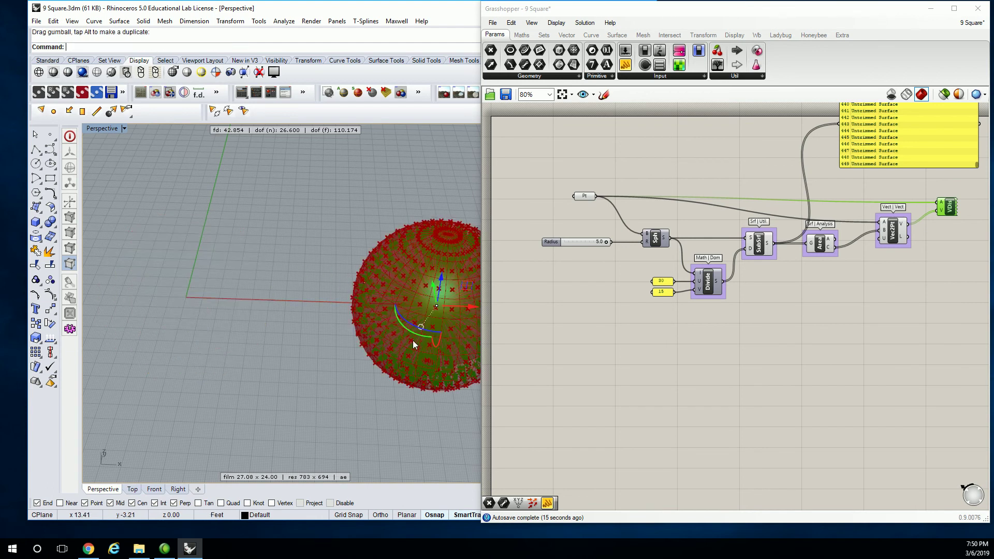
{"action": "right_click_drag", "start_coordinate": [400, 339], "coordinate": [285, 314], "text": "shift"}
{"action": "scroll", "coordinate": [311, 305], "scroll_direction": "up", "scroll_amount": 3}
{"action": "scroll", "coordinate": [338, 334], "scroll_direction": "down", "scroll_amount": 2}
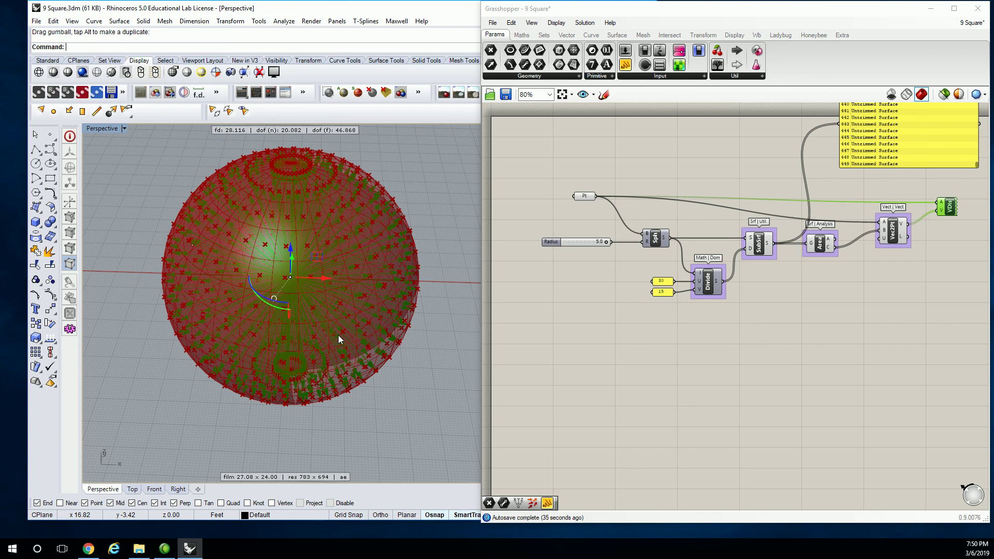
{"action": "right_click_drag", "start_coordinate": [595, 310], "coordinate": [575, 346]}
{"action": "left_click_drag", "start_coordinate": [930, 244], "coordinate": [930, 242]}
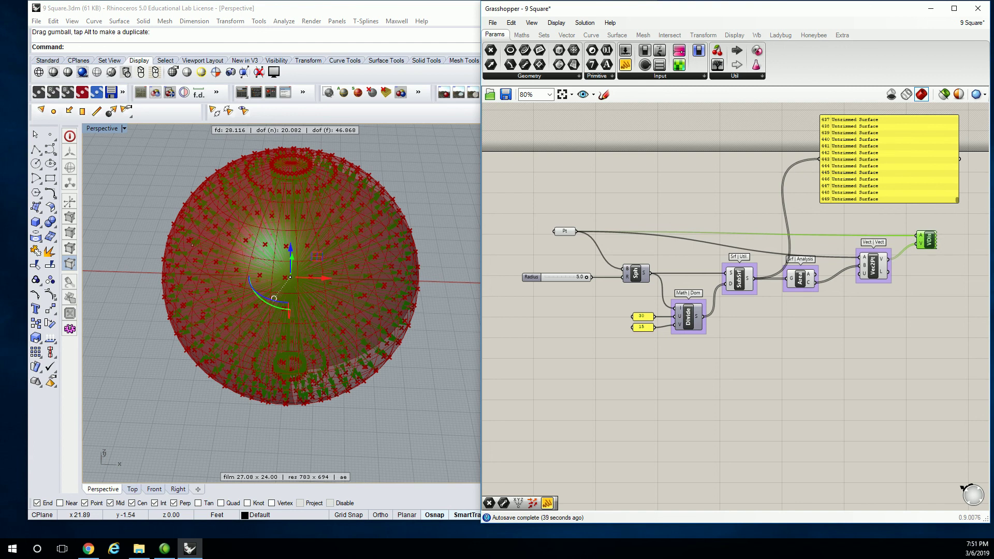